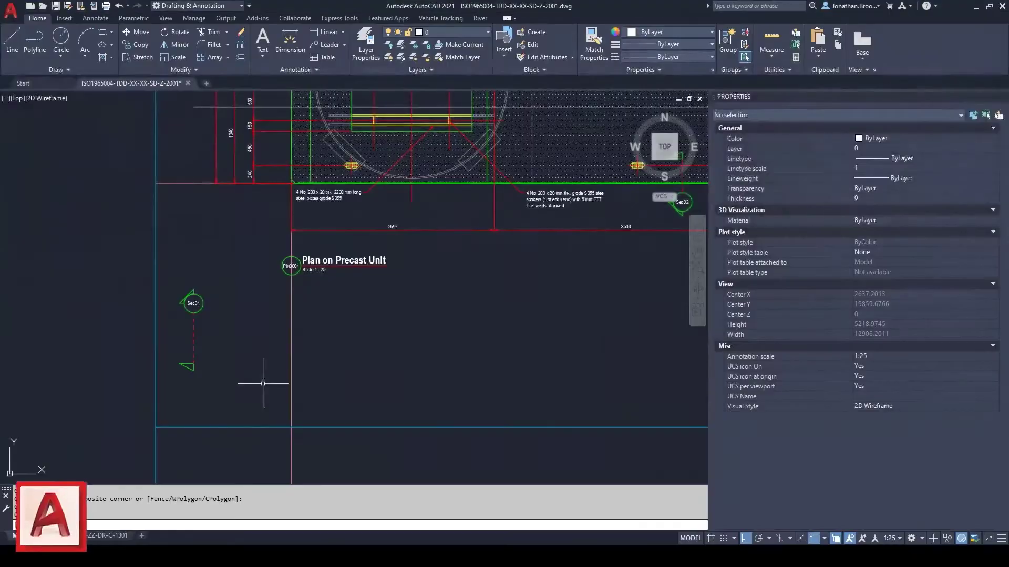
Step: Move the Sec01 section marker up to the unit's centreline and rotate it to 0°
{"action": "left_click", "coordinate": [187, 326]}
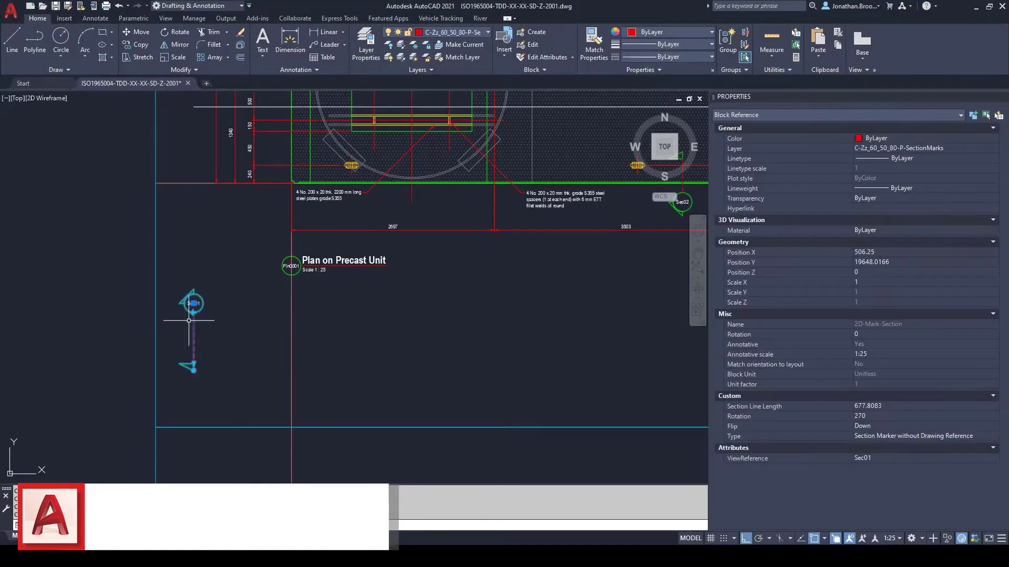
{"action": "scroll", "coordinate": [190, 319], "scroll_direction": "up", "scroll_amount": 2}
{"action": "scroll", "coordinate": [196, 294], "scroll_direction": "down", "scroll_amount": 3}
{"action": "middle_click_drag", "start_coordinate": [214, 292], "coordinate": [218, 336]}
{"action": "scroll", "coordinate": [210, 236], "scroll_direction": "up", "scroll_amount": 5}
{"action": "left_click", "coordinate": [204, 165]}
{"action": "left_click", "coordinate": [187, 336]}
{"action": "middle_click_drag", "start_coordinate": [418, 239], "coordinate": [214, 333]}
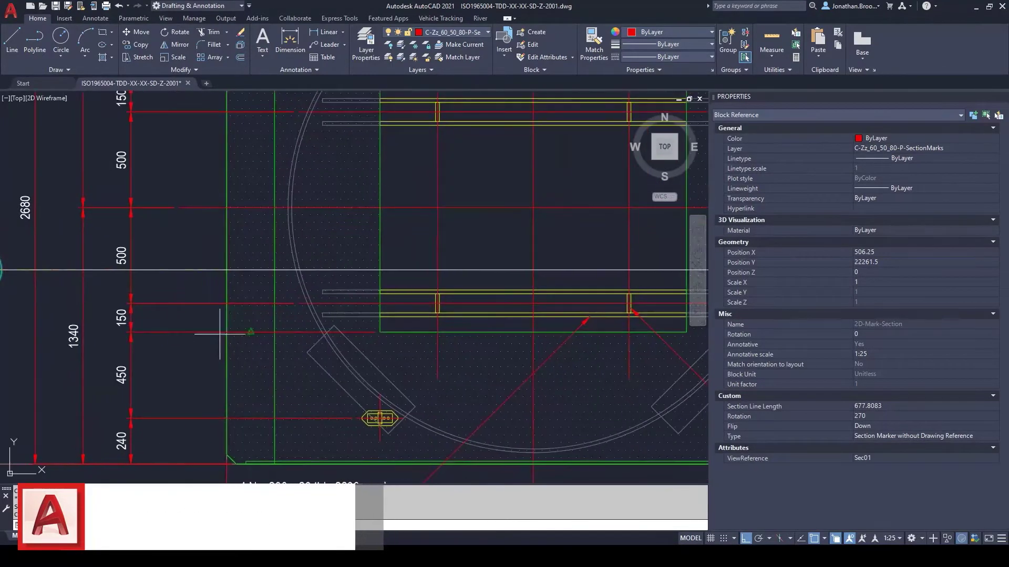
{"action": "left_click", "coordinate": [534, 271]}
Step: Stretch the Sec01 section line across the whole plan to length 8125
{"action": "scroll", "coordinate": [263, 308], "scroll_direction": "down", "scroll_amount": 2}
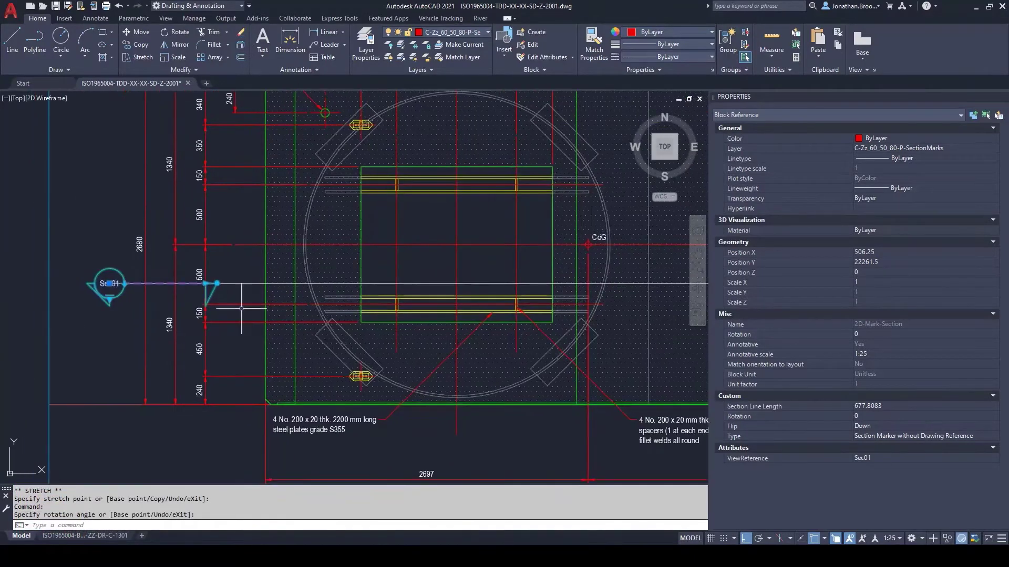
{"action": "scroll", "coordinate": [207, 287], "scroll_direction": "up", "scroll_amount": 2}
{"action": "left_click", "coordinate": [221, 284]}
{"action": "scroll", "coordinate": [315, 278], "scroll_direction": "down", "scroll_amount": 4}
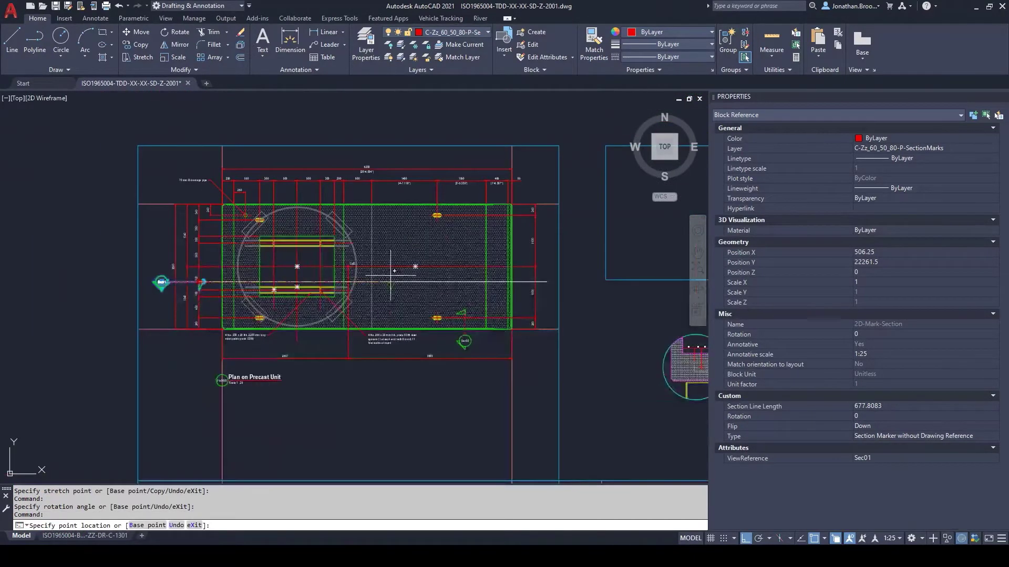
{"action": "scroll", "coordinate": [544, 277], "scroll_direction": "up", "scroll_amount": 4}
{"action": "left_click", "coordinate": [540, 317]}
{"action": "scroll", "coordinate": [537, 331], "scroll_direction": "down", "scroll_amount": 3}
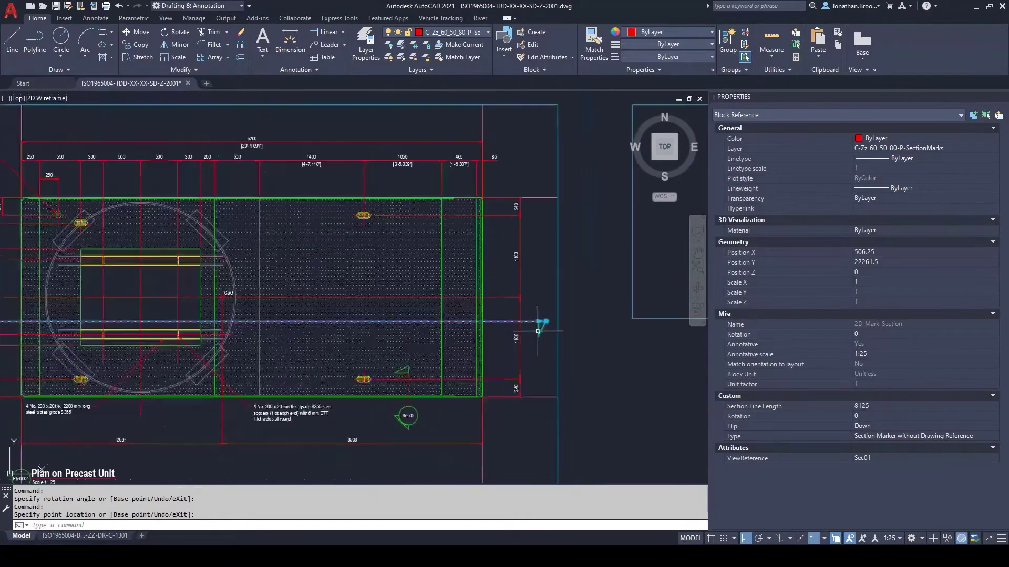
{"action": "scroll", "coordinate": [140, 289], "scroll_direction": "down", "scroll_amount": 3}
{"action": "scroll", "coordinate": [392, 225], "scroll_direction": "up", "scroll_amount": 6}
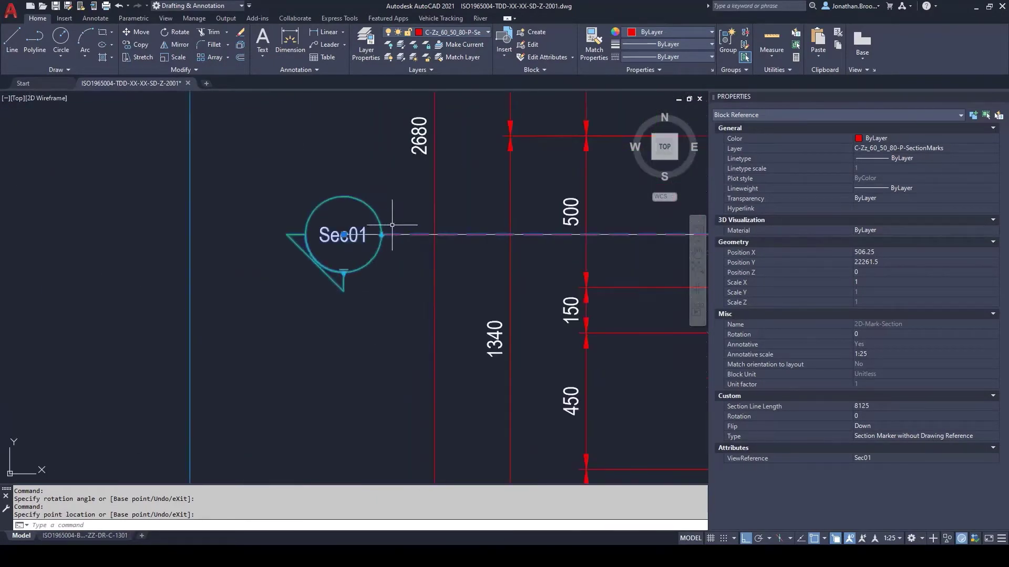
{"action": "scroll", "coordinate": [326, 315], "scroll_direction": "down", "scroll_amount": 3}
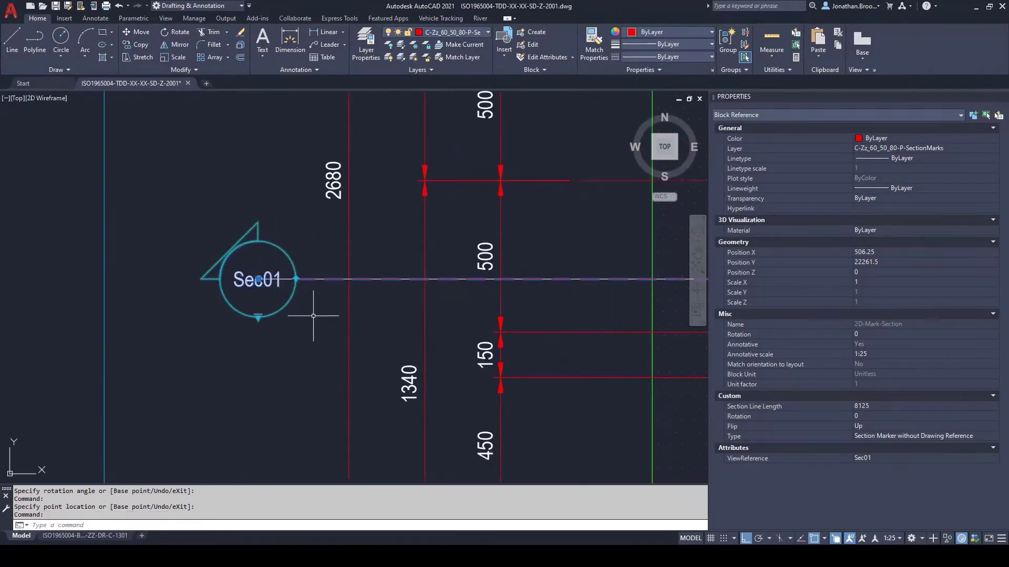
Step: Erase the extra polyline lying beneath the Sec01 marker
{"action": "key", "text": "Escape"}
{"action": "scroll", "coordinate": [247, 312], "scroll_direction": "up", "scroll_amount": 4}
{"action": "left_click", "coordinate": [265, 297]}
{"action": "key", "text": "Delete"}
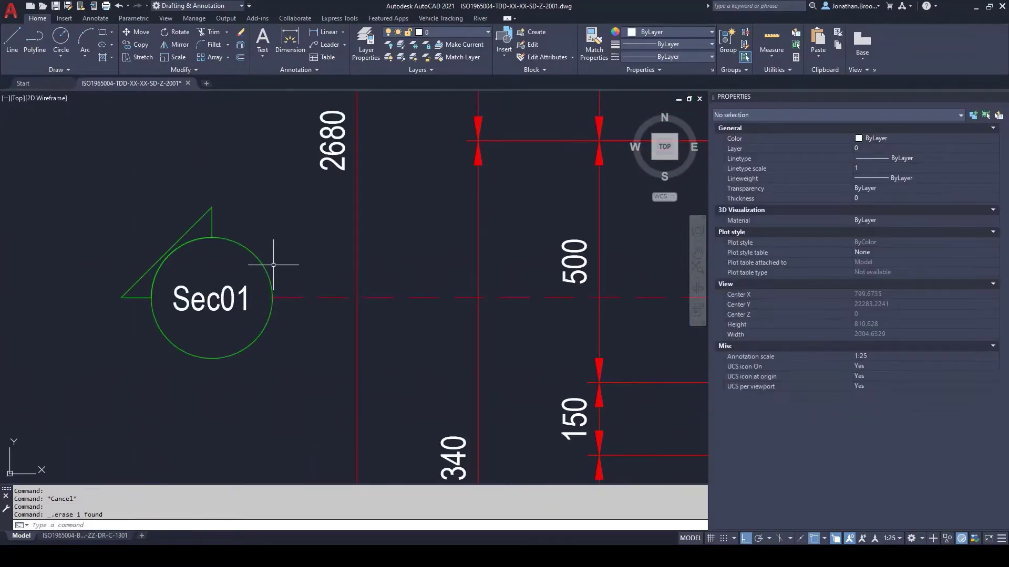
{"action": "scroll", "coordinate": [274, 265], "scroll_direction": "down", "scroll_amount": 5}
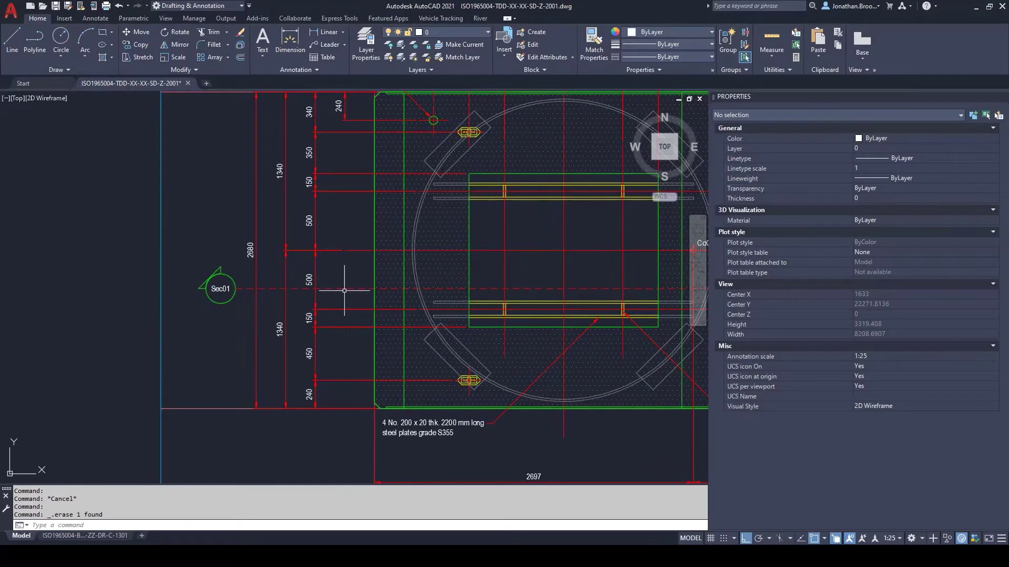
{"action": "middle_click_drag", "start_coordinate": [338, 297], "coordinate": [306, 299]}
Step: Move the red circular break mark up 100 units
{"action": "scroll", "coordinate": [306, 299], "scroll_direction": "down", "scroll_amount": 4}
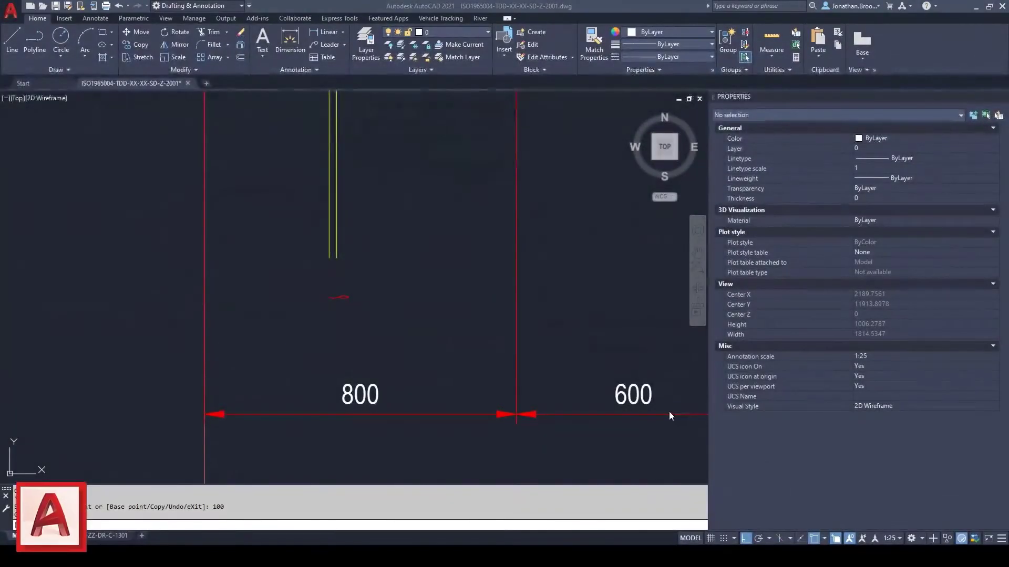
{"action": "scroll", "coordinate": [336, 294], "scroll_direction": "up", "scroll_amount": 2}
{"action": "left_click", "coordinate": [331, 286]}
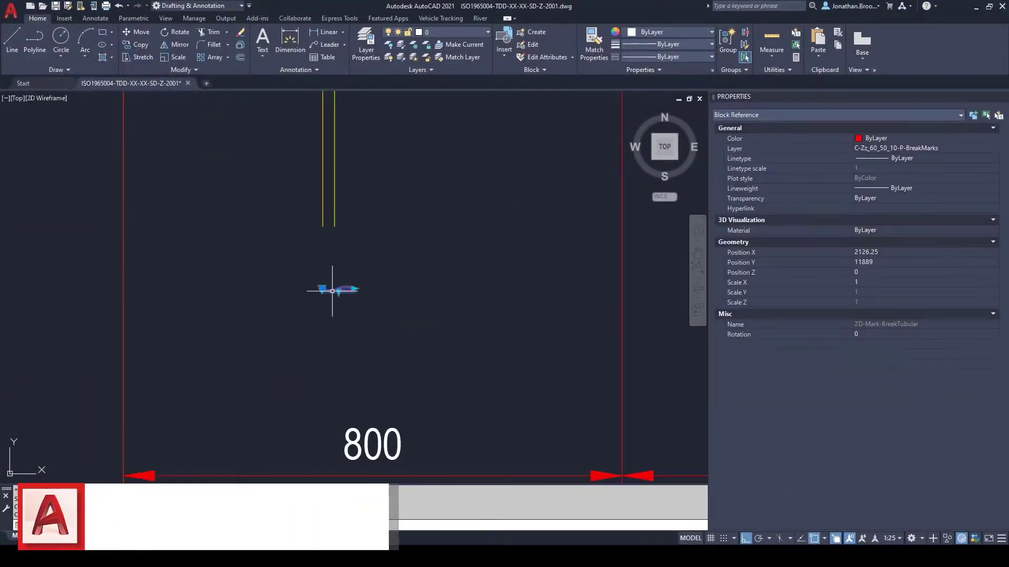
{"action": "scroll", "coordinate": [323, 288], "scroll_direction": "up", "scroll_amount": 6}
{"action": "left_click", "coordinate": [313, 294]}
{"action": "scroll", "coordinate": [316, 292], "scroll_direction": "down", "scroll_amount": 2}
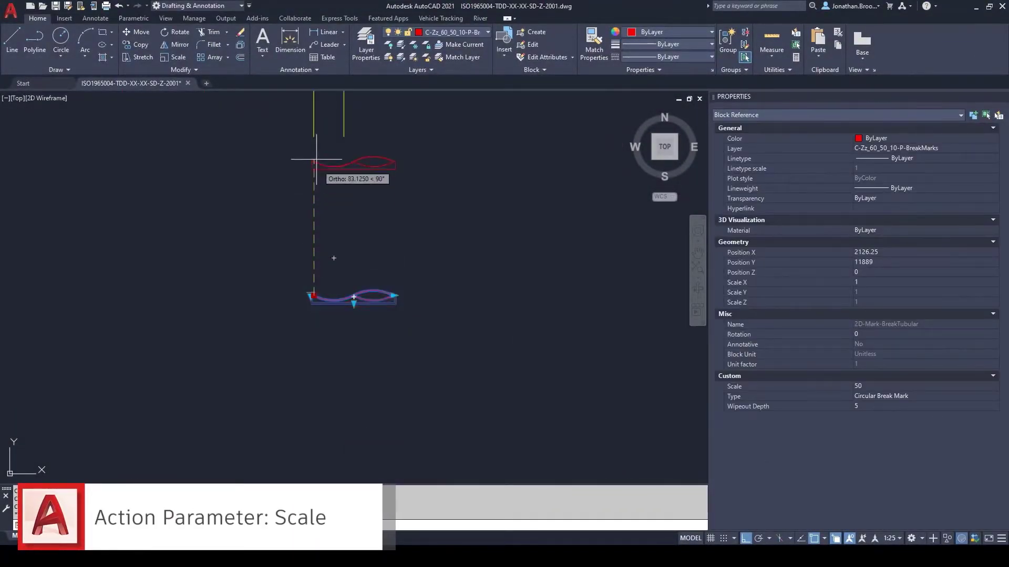
{"action": "left_click", "coordinate": [316, 272]}
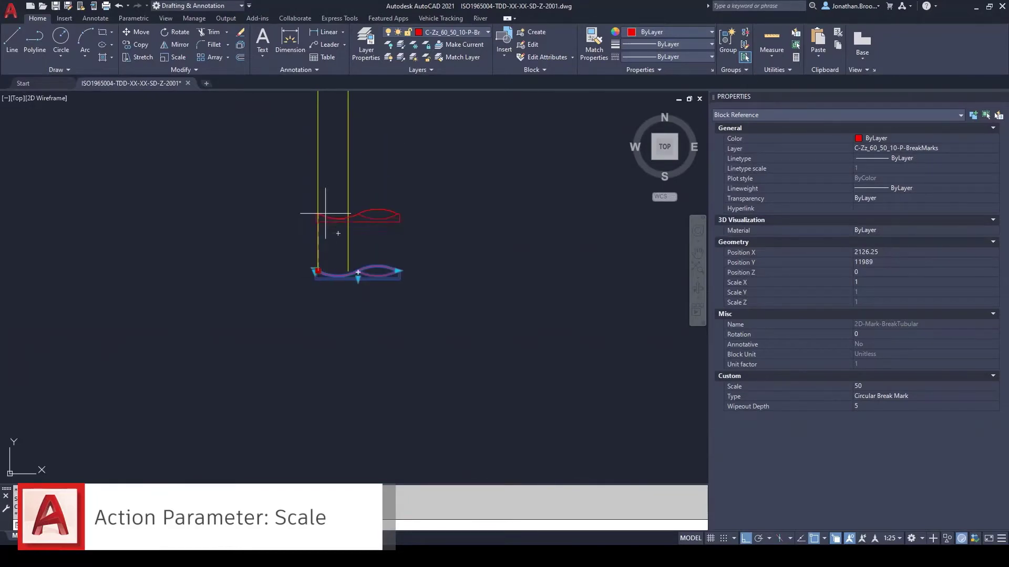
{"action": "type", "text": "100"}
{"action": "key", "text": "Return"}
Step: Stretch the break mark's end perpendicular to the far pipe line, spanning the section
{"action": "middle_click_drag", "start_coordinate": [331, 207], "coordinate": [285, 408]}
{"action": "scroll", "coordinate": [324, 349], "scroll_direction": "up", "scroll_amount": 2}
{"action": "left_click", "coordinate": [324, 349]}
{"action": "scroll", "coordinate": [336, 349], "scroll_direction": "down", "scroll_amount": 4}
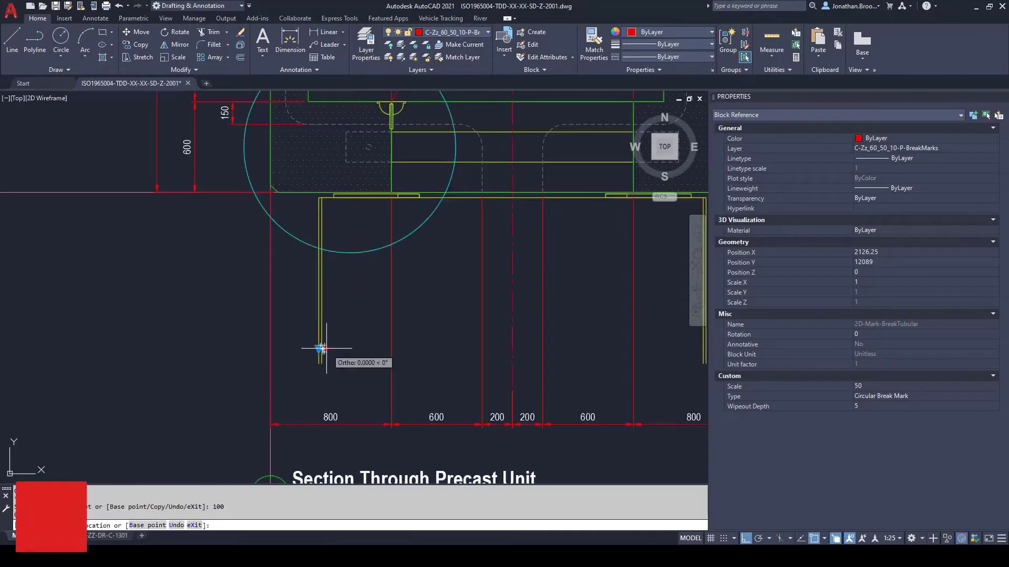
{"action": "right_click", "coordinate": [504, 360], "text": "shift"}
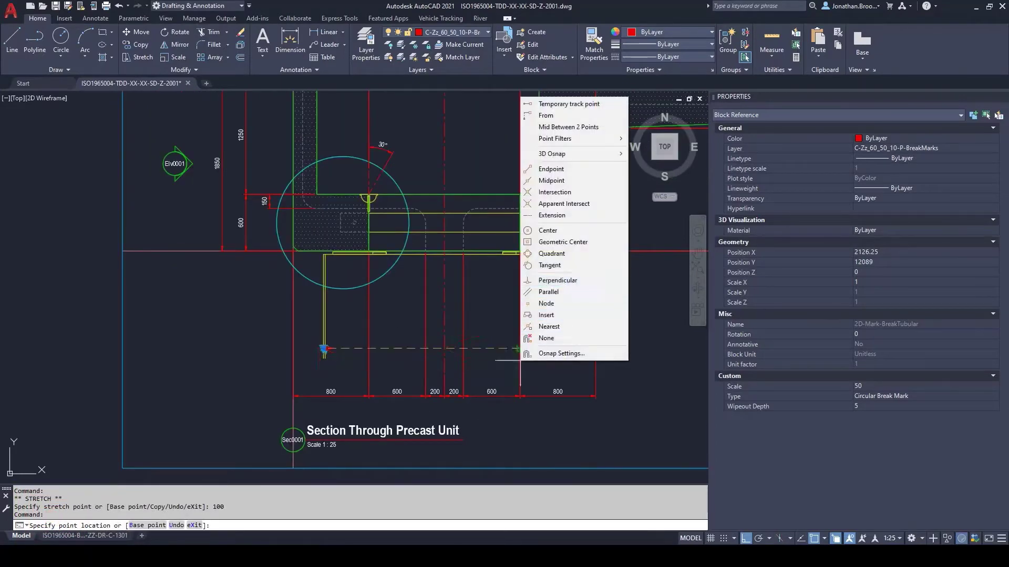
{"action": "left_click", "coordinate": [546, 299]}
{"action": "scroll", "coordinate": [497, 363], "scroll_direction": "up", "scroll_amount": 5}
{"action": "key", "text": "Escape"}
{"action": "key", "text": "Escape"}
{"action": "scroll", "coordinate": [576, 300], "scroll_direction": "down", "scroll_amount": 5}
{"action": "scroll", "coordinate": [449, 317], "scroll_direction": "down", "scroll_amount": 4}
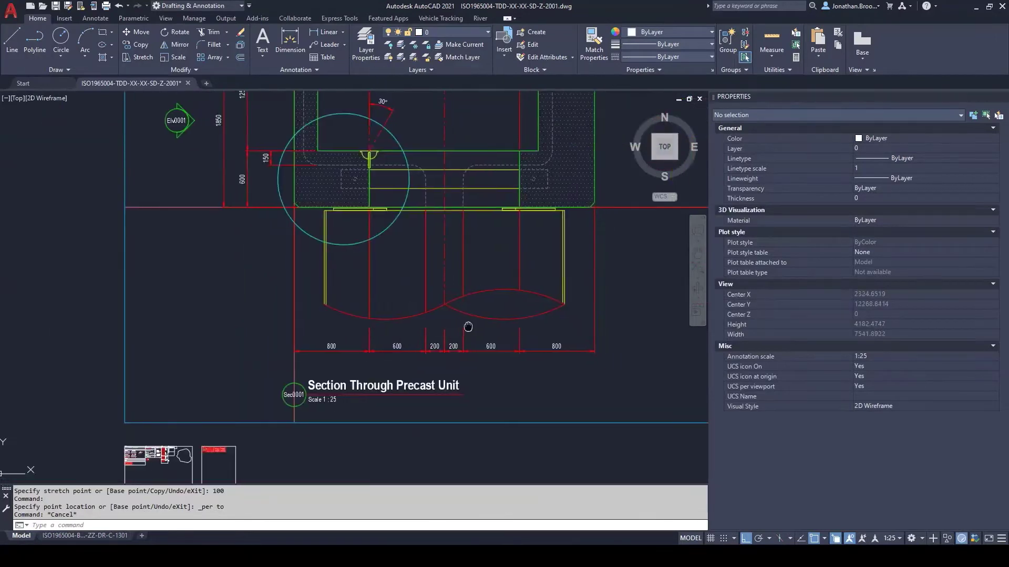
Step: Send the break mark and U-shaped pipe outline lines to the back of the draw order
{"action": "left_click", "coordinate": [334, 310]}
{"action": "left_click", "coordinate": [359, 317]}
{"action": "left_click", "coordinate": [293, 258]}
{"action": "left_click", "coordinate": [577, 302]}
{"action": "left_click", "coordinate": [536, 277]}
{"action": "right_click", "coordinate": [536, 277]}
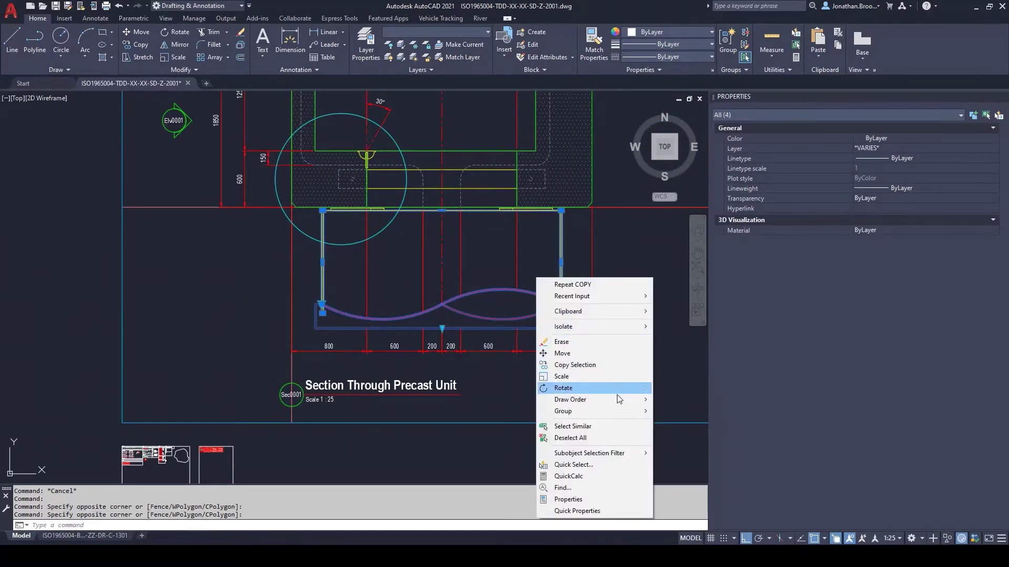
{"action": "mouse_move", "coordinate": [645, 400]}
{"action": "left_click", "coordinate": [686, 411]}
Step: Check the break mark's wipeout at the section's lower end
{"action": "scroll", "coordinate": [462, 347], "scroll_direction": "up", "scroll_amount": 3}
{"action": "mouse_move", "coordinate": [448, 354]}
{"action": "middle_mouse_down"}
{"action": "mouse_move", "coordinate": [415, 342]}
{"action": "mouse_move", "coordinate": [468, 332]}
{"action": "mouse_move", "coordinate": [396, 335]}
{"action": "middle_mouse_up"}
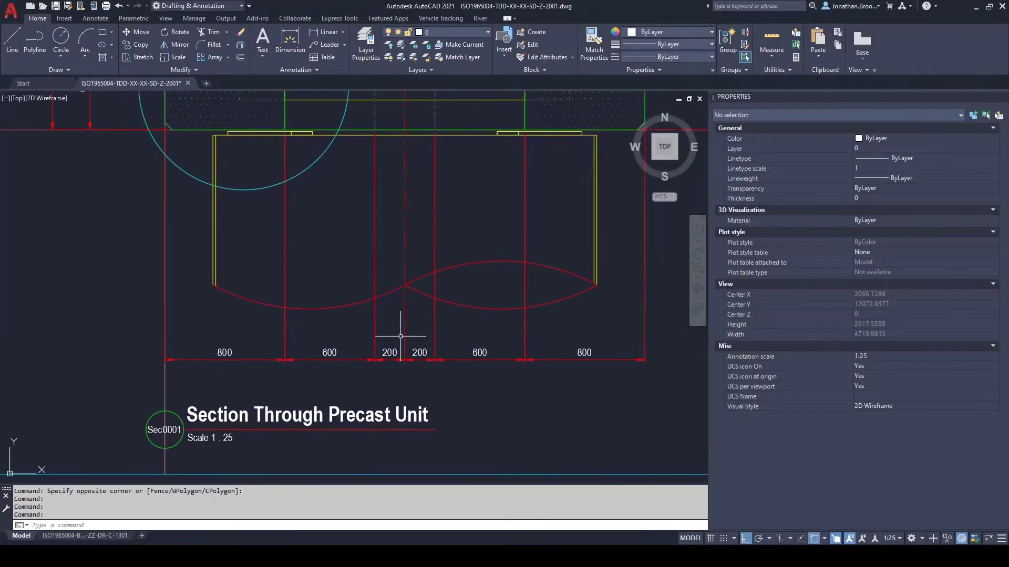
{"action": "left_click", "coordinate": [421, 295]}
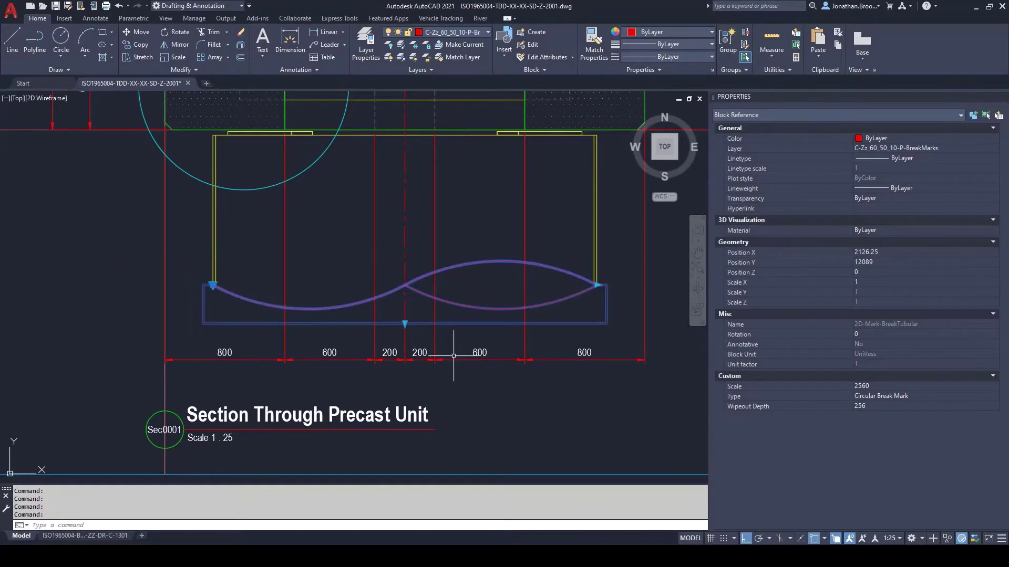
{"action": "key", "text": "Escape"}
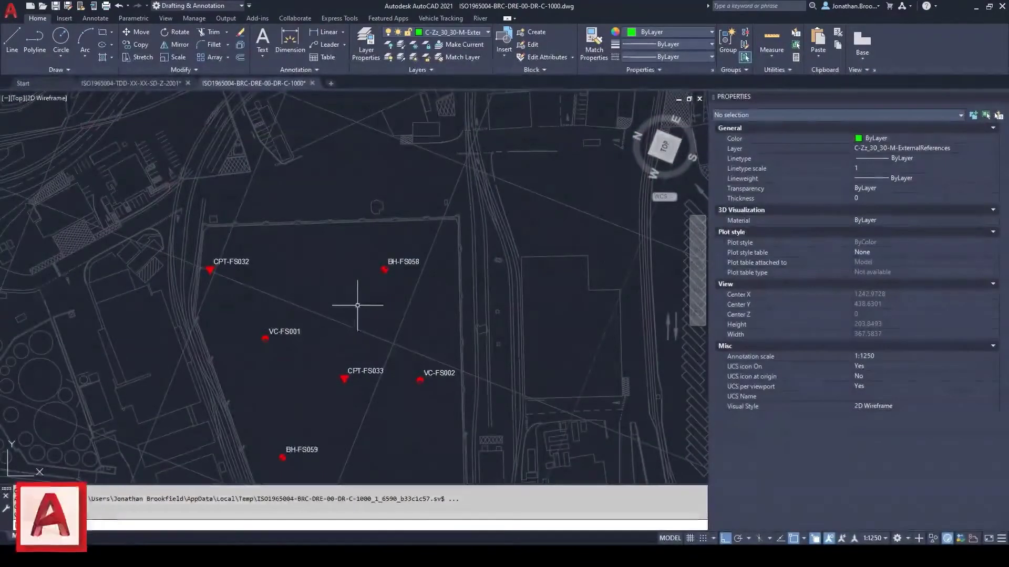
Step: Open the BH-FS058 point block in the Block Editor with the Authoring Palettes hidden
{"action": "left_click", "coordinate": [383, 272]}
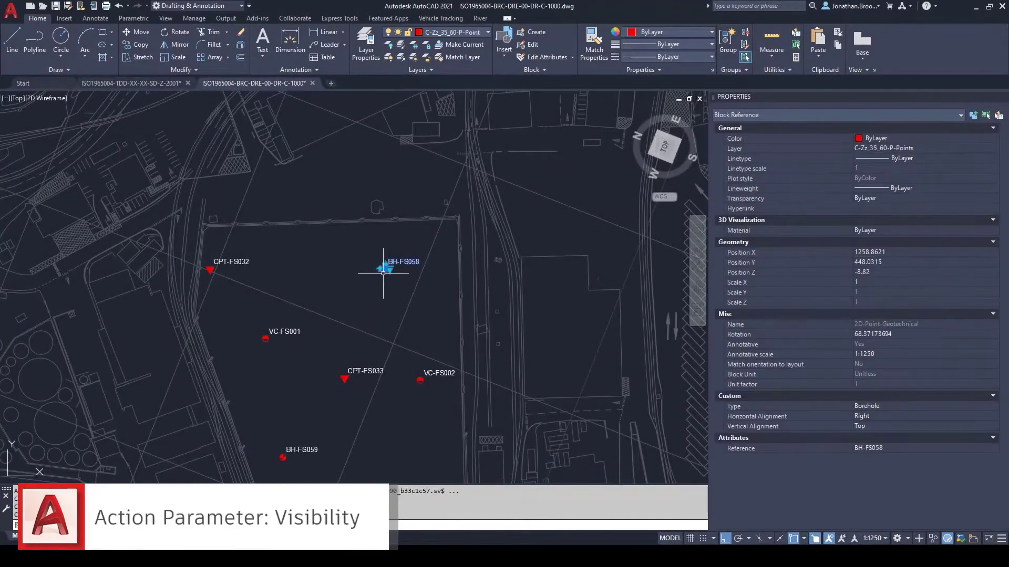
{"action": "right_click", "coordinate": [371, 275]}
{"action": "left_click", "coordinate": [404, 274]}
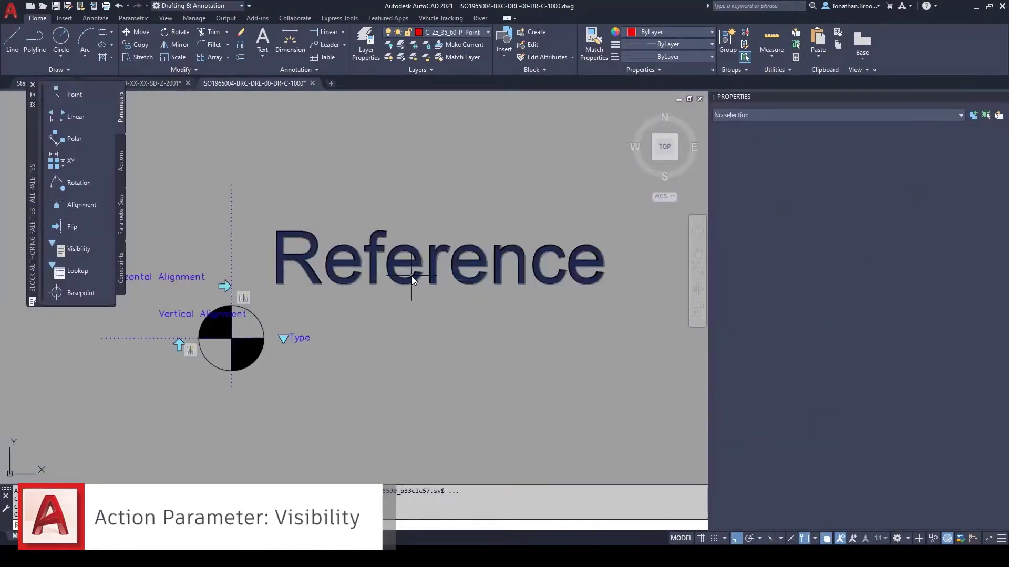
{"action": "left_click", "coordinate": [32, 84]}
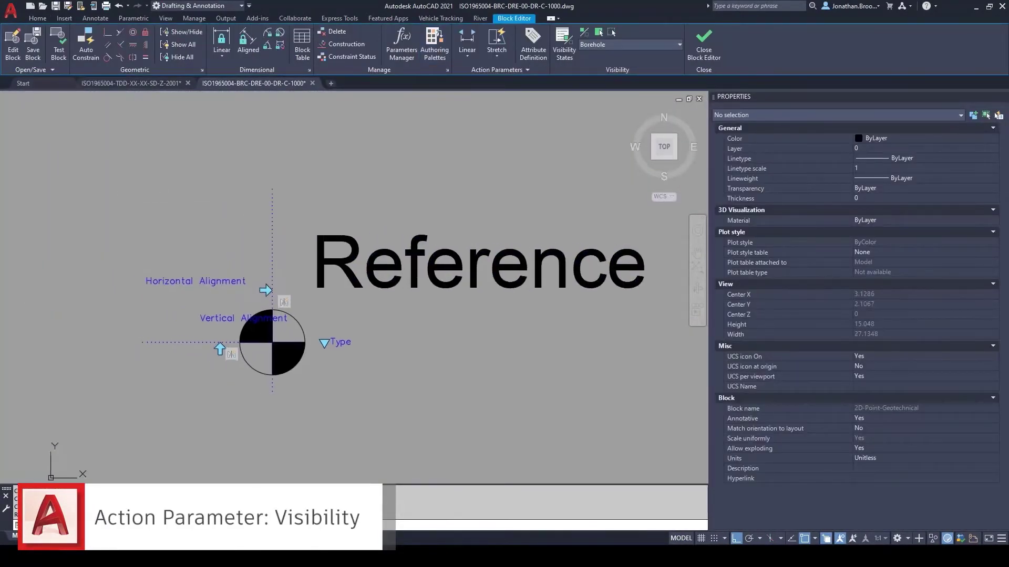
Step: Inspect the Type visibility grip, then bring up the Visibility States dialog
{"action": "left_click", "coordinate": [323, 336]}
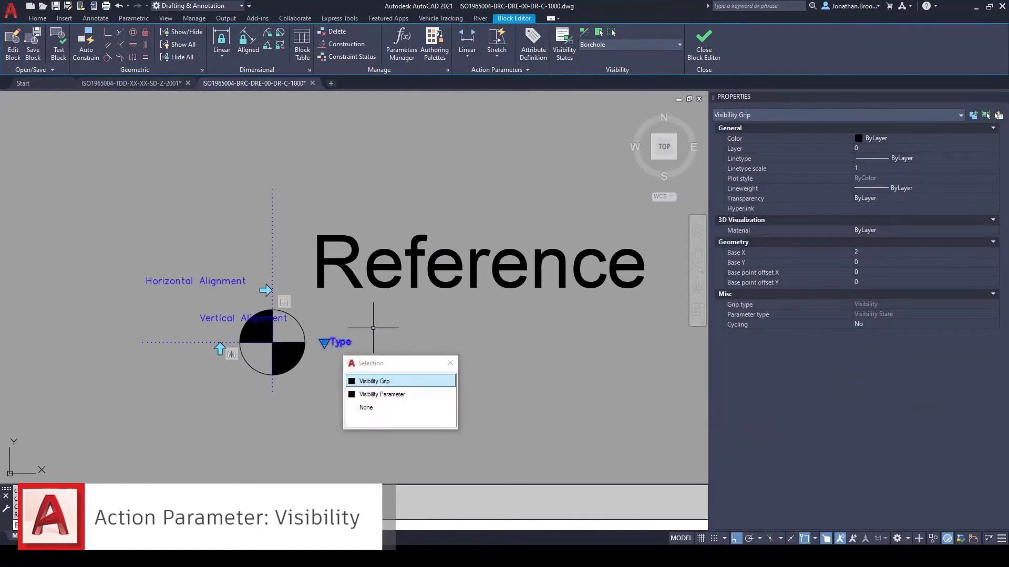
{"action": "scroll", "coordinate": [376, 342], "scroll_direction": "up", "scroll_amount": 3}
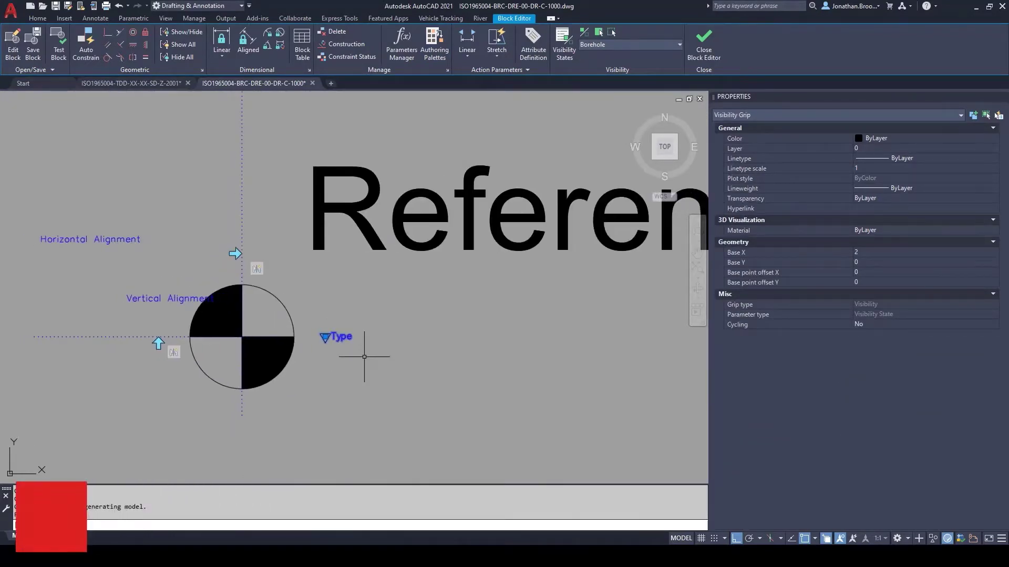
{"action": "scroll", "coordinate": [364, 357], "scroll_direction": "down", "scroll_amount": 2}
{"action": "key", "text": "Escape"}
{"action": "middle_click_drag", "start_coordinate": [552, 221], "coordinate": [481, 240]}
{"action": "left_click", "coordinate": [564, 50]}
{"action": "left_click_drag", "start_coordinate": [645, 156], "coordinate": [362, 163]}
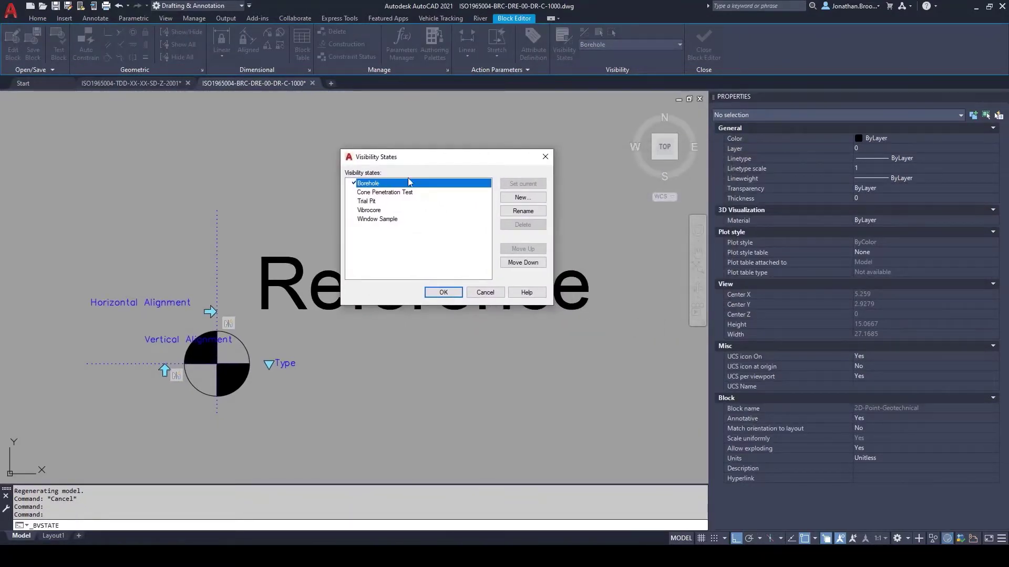
Step: Preview the Cone Penetration Test, Trial Pit, Vibrocore and Window Sample visibility states
{"action": "left_click", "coordinate": [444, 293]}
{"action": "middle_click_drag", "start_coordinate": [457, 305], "coordinate": [424, 315]}
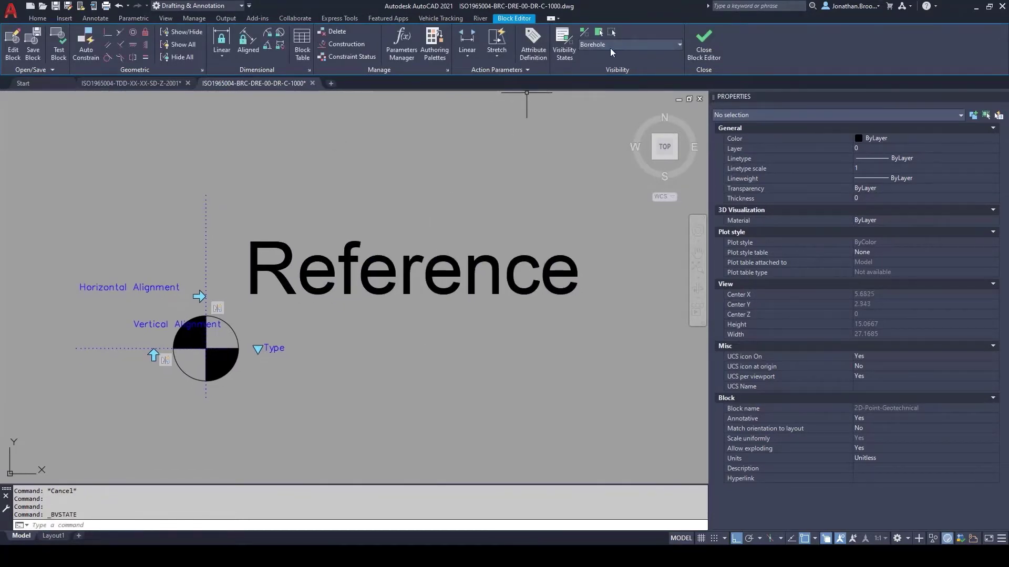
{"action": "left_click", "coordinate": [614, 45]}
{"action": "left_click", "coordinate": [606, 67]}
{"action": "left_click", "coordinate": [606, 46]}
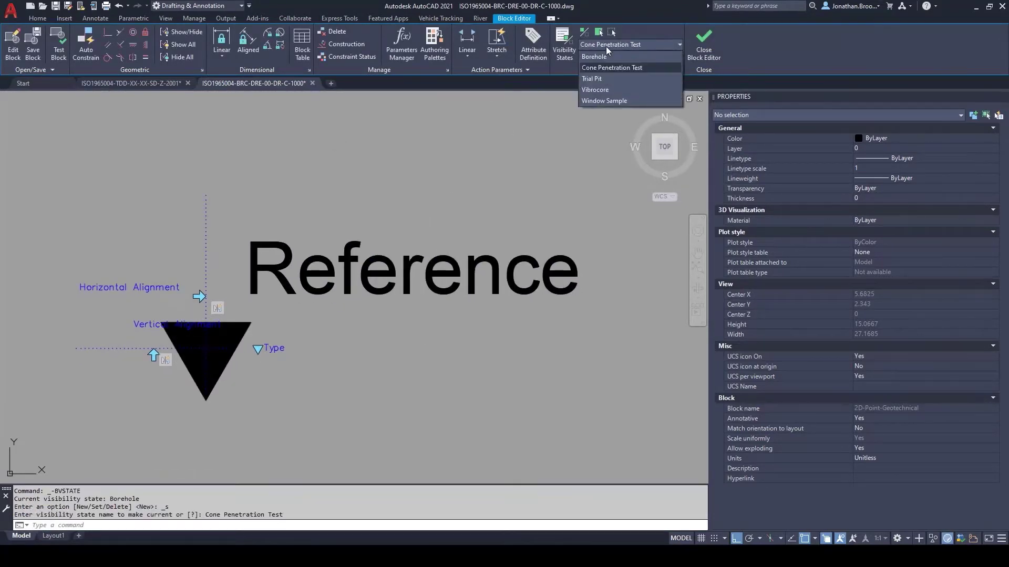
{"action": "left_click", "coordinate": [605, 77]}
{"action": "left_click", "coordinate": [604, 46]}
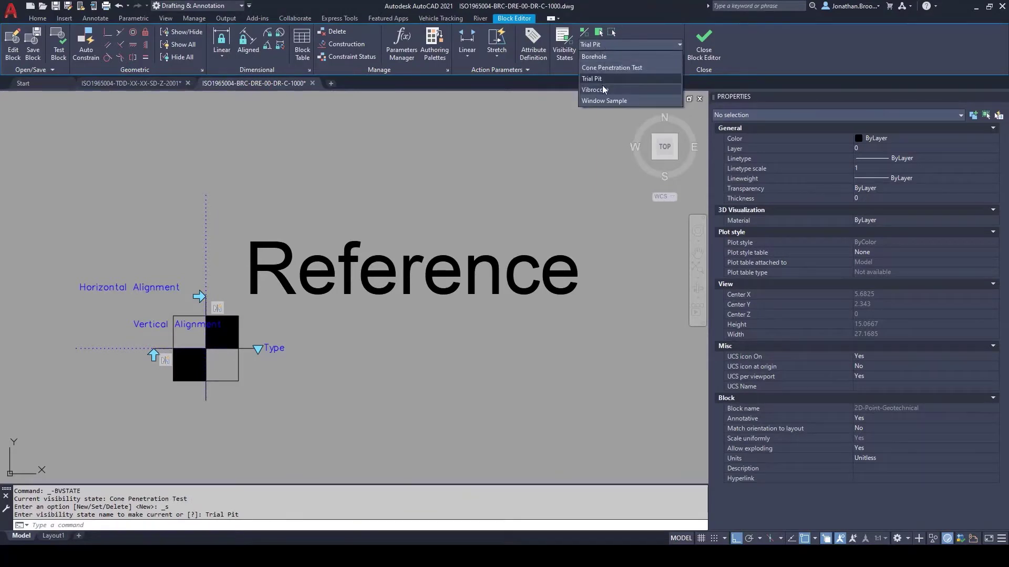
{"action": "left_click", "coordinate": [603, 89]}
{"action": "left_click", "coordinate": [602, 46]}
{"action": "left_click", "coordinate": [604, 100]}
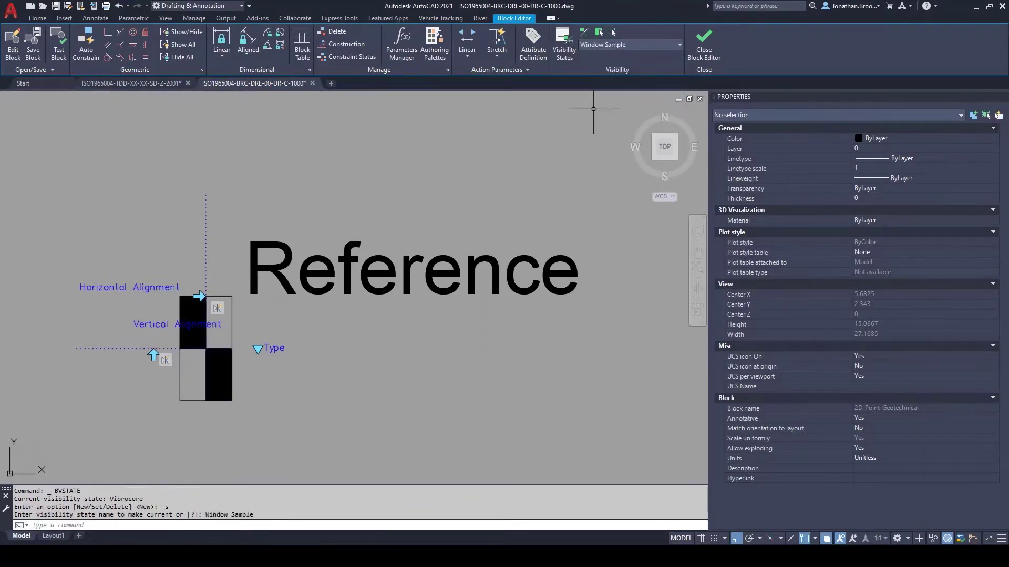
Step: Close the Block Editor and return to the site drawing
{"action": "left_click", "coordinate": [510, 189]}
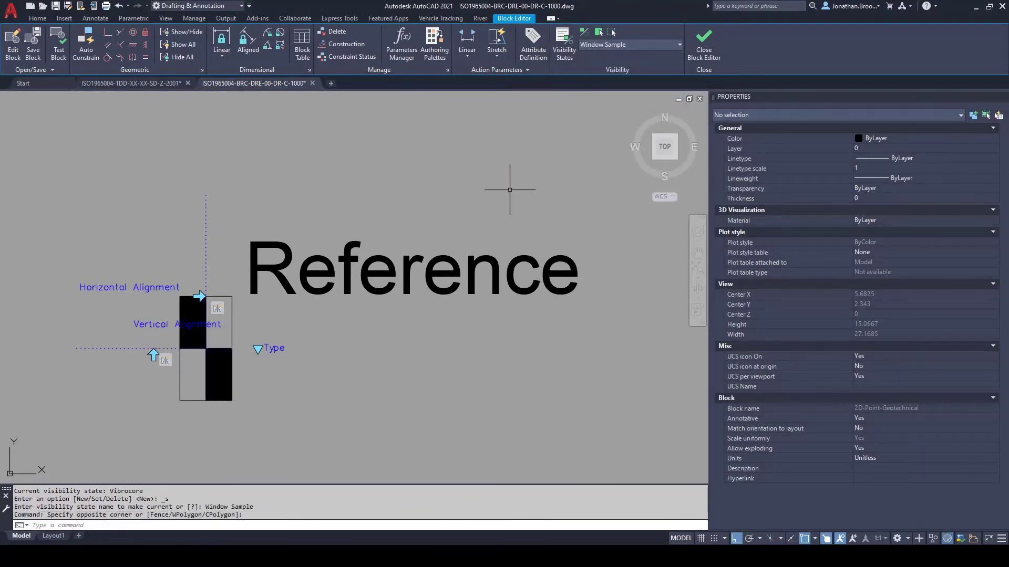
{"action": "left_click", "coordinate": [701, 50]}
{"action": "left_click", "coordinate": [462, 295]}
Step: Select BH-FS058 and switch its point type to Cone Penetration Test
{"action": "scroll", "coordinate": [418, 299], "scroll_direction": "up", "scroll_amount": 4}
{"action": "left_click", "coordinate": [388, 263]}
{"action": "scroll", "coordinate": [369, 304], "scroll_direction": "up", "scroll_amount": 1}
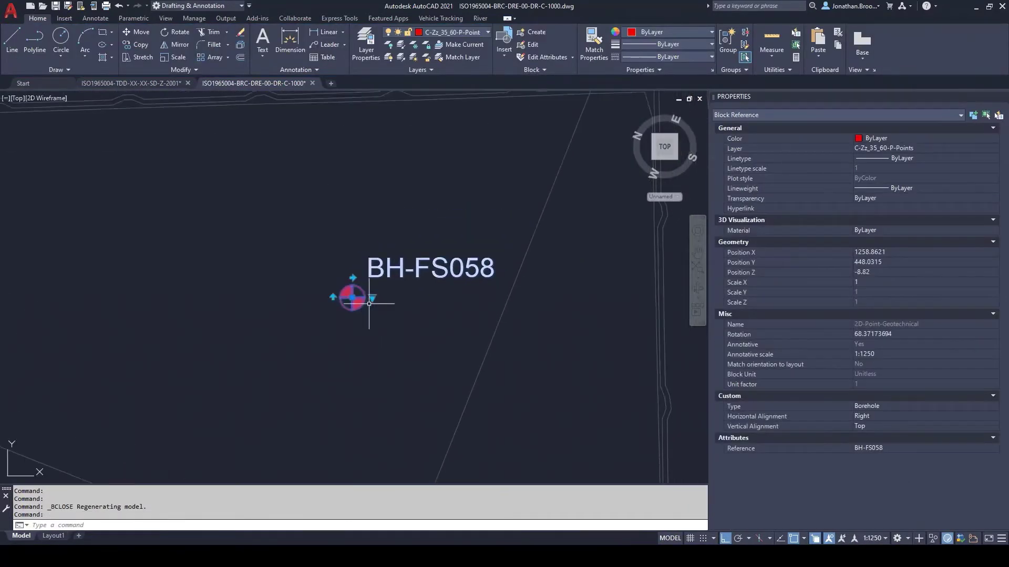
{"action": "left_click", "coordinate": [372, 301]}
{"action": "left_click", "coordinate": [371, 300]}
{"action": "left_click", "coordinate": [372, 298]}
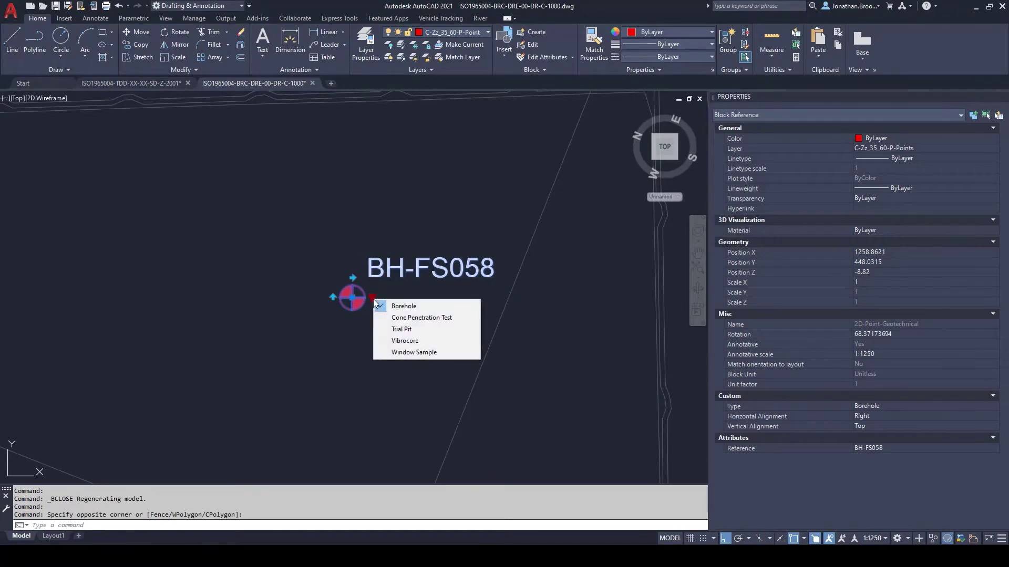
{"action": "left_click", "coordinate": [401, 318]}
Step: Cycle BH-FS058 through Trial Pit and Vibrocore, ending on Window Sample
{"action": "left_click", "coordinate": [373, 298]}
{"action": "left_click", "coordinate": [399, 330]}
{"action": "left_click", "coordinate": [372, 297]}
{"action": "left_click", "coordinate": [403, 340]}
{"action": "left_click", "coordinate": [372, 298]}
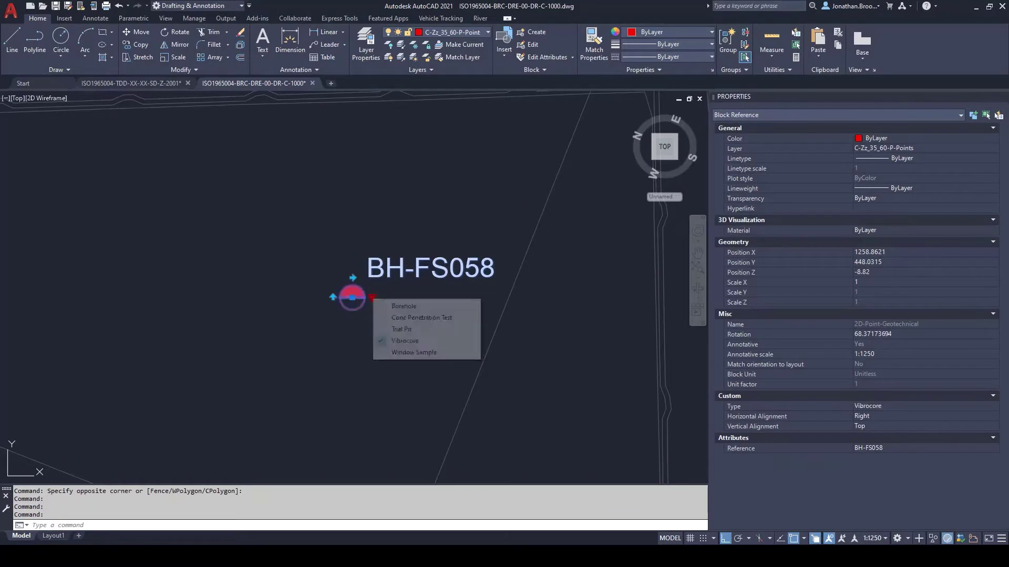
{"action": "left_click", "coordinate": [392, 352]}
{"action": "left_click", "coordinate": [372, 298]}
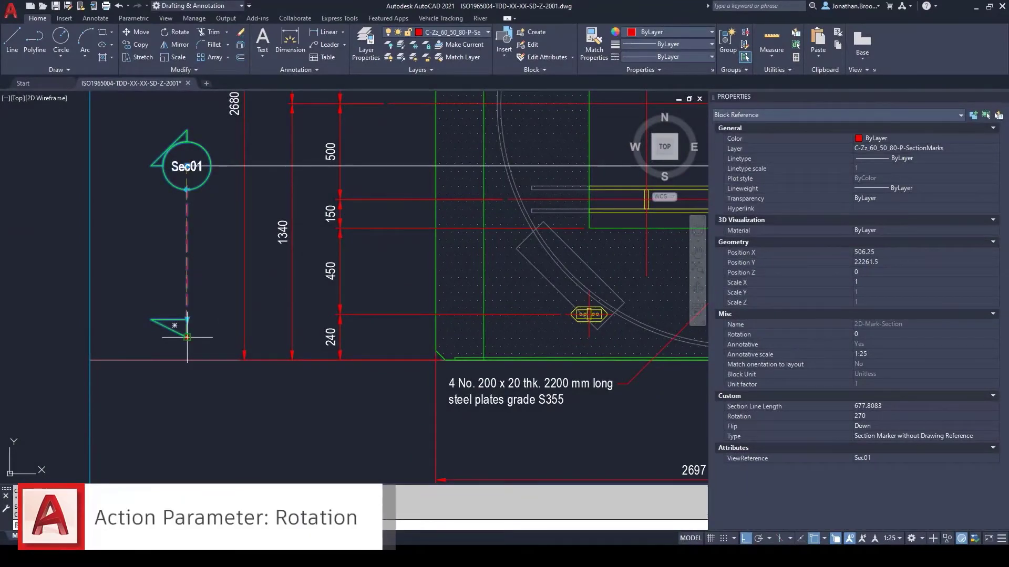
Step: Pan the section drawing to show the Sec01 marker and its dimensions
{"action": "middle_click_drag", "start_coordinate": [324, 266], "coordinate": [115, 369]}
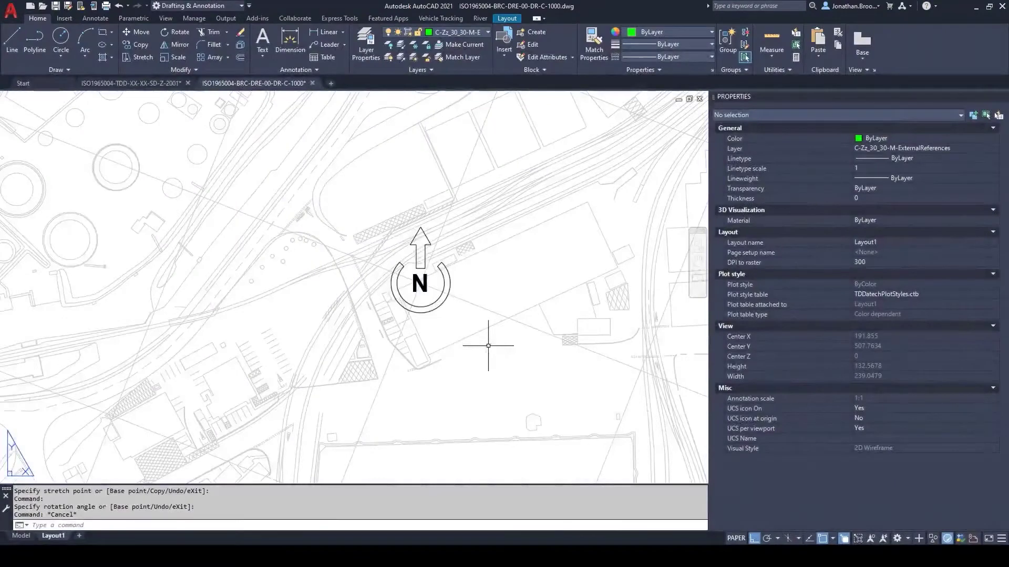
Step: Open the north arrow block in the Block Editor and inspect its Angle1 rotation parameter
{"action": "left_click", "coordinate": [437, 243]}
{"action": "right_click", "coordinate": [437, 240]}
{"action": "left_click", "coordinate": [473, 286]}
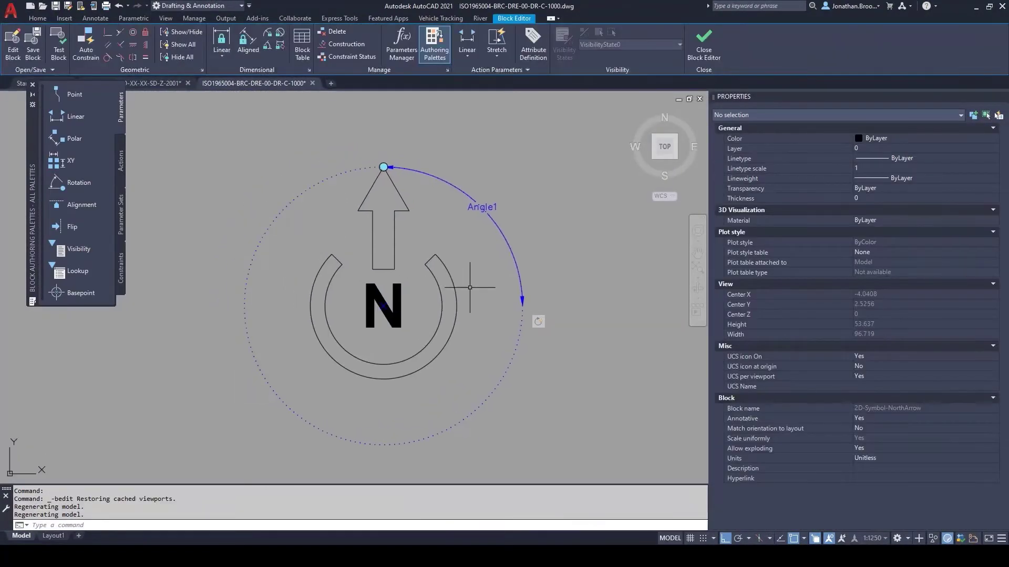
{"action": "left_click", "coordinate": [476, 202]}
{"action": "scroll", "coordinate": [441, 198], "scroll_direction": "up", "scroll_amount": 3}
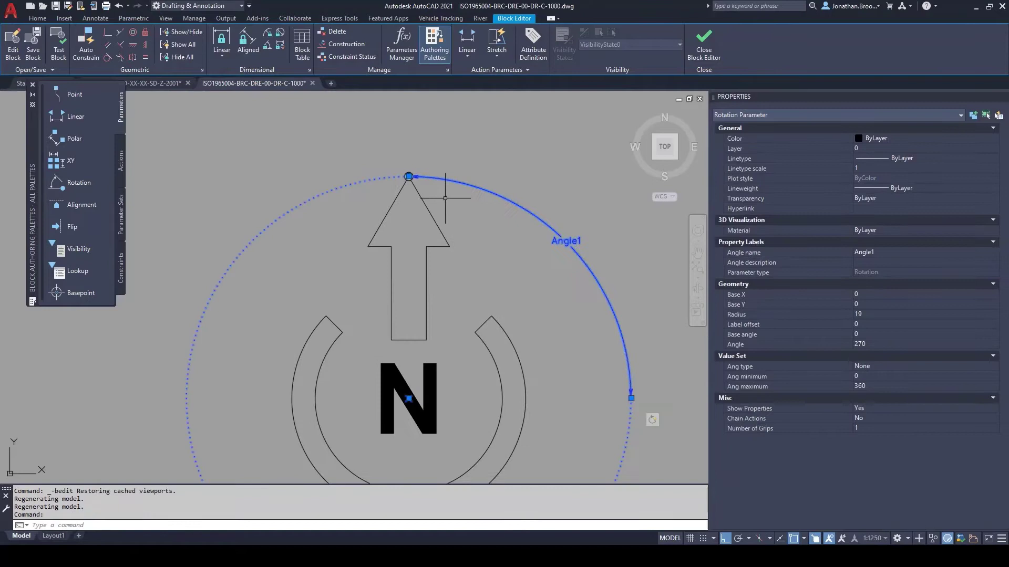
{"action": "key", "text": "Escape"}
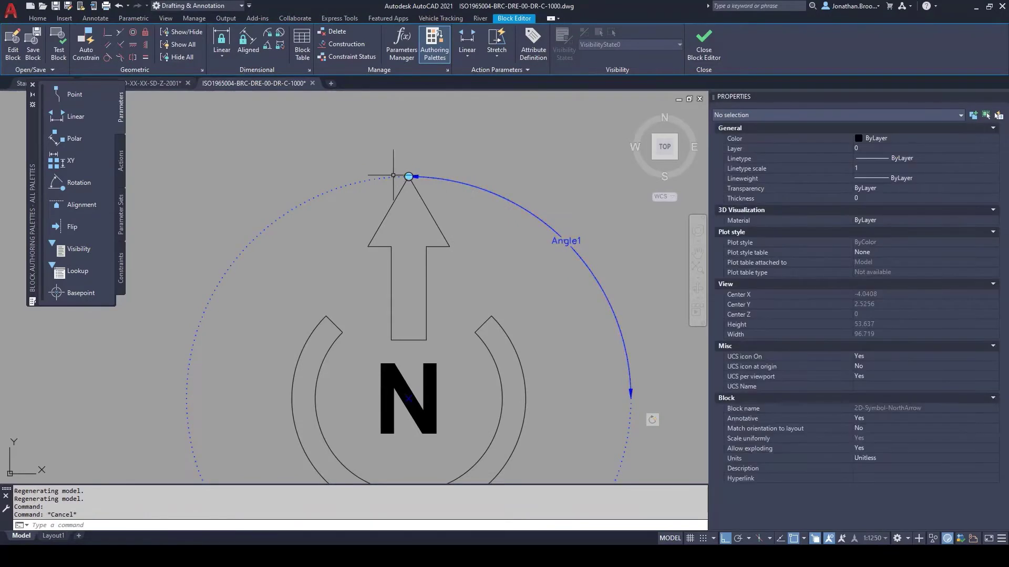
{"action": "left_click", "coordinate": [32, 83]}
Step: Review the Rotate action's selection set without changing it
{"action": "left_click", "coordinate": [491, 58]}
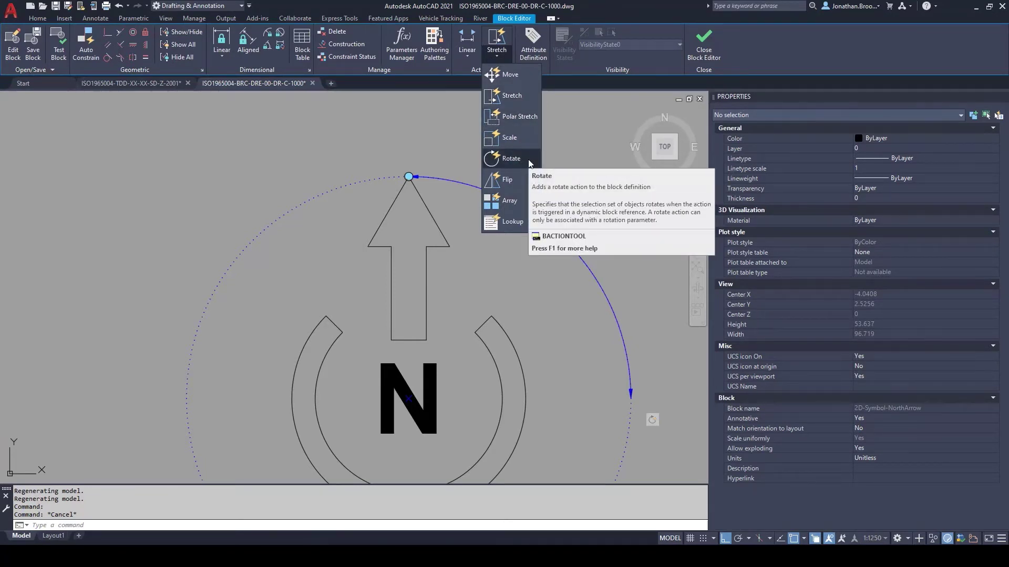
{"action": "scroll", "coordinate": [548, 149], "scroll_direction": "down", "scroll_amount": 3}
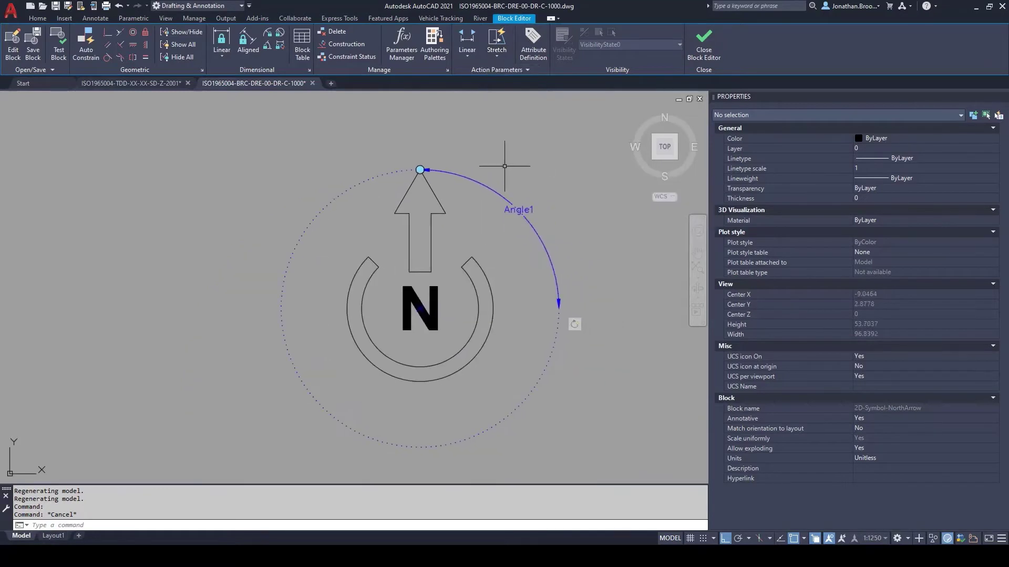
{"action": "right_click", "coordinate": [575, 330]}
{"action": "mouse_move", "coordinate": [606, 351]}
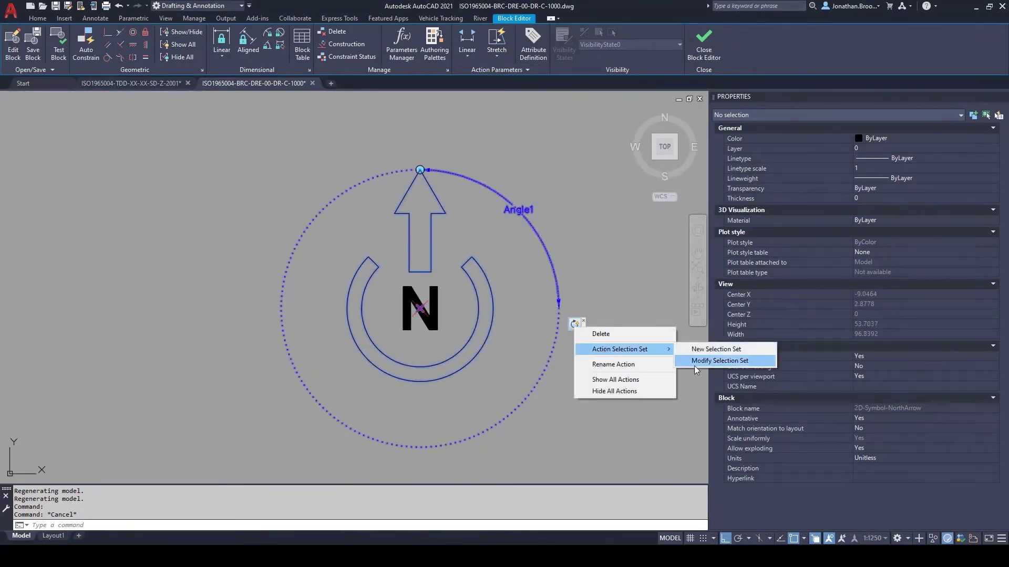
{"action": "left_click", "coordinate": [694, 366]}
{"action": "scroll", "coordinate": [454, 342], "scroll_direction": "up", "scroll_amount": 3}
{"action": "middle_click_drag", "start_coordinate": [454, 342], "coordinate": [447, 346]}
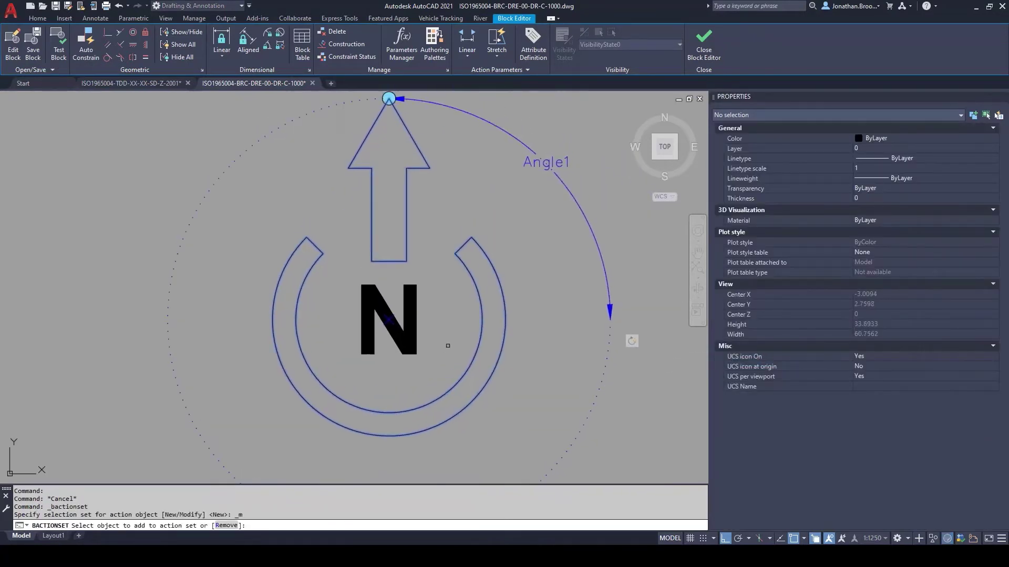
{"action": "key", "text": "Escape"}
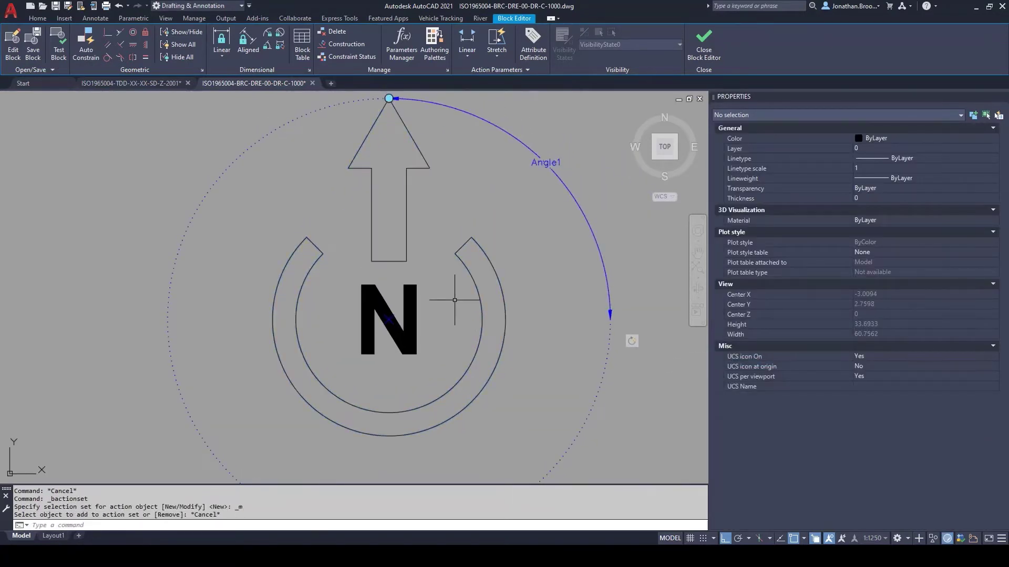
{"action": "scroll", "coordinate": [448, 314], "scroll_direction": "down", "scroll_amount": 3}
Step: Close the Block Editor discarding changes and dismiss the annotation scale notice
{"action": "left_click", "coordinate": [704, 45]}
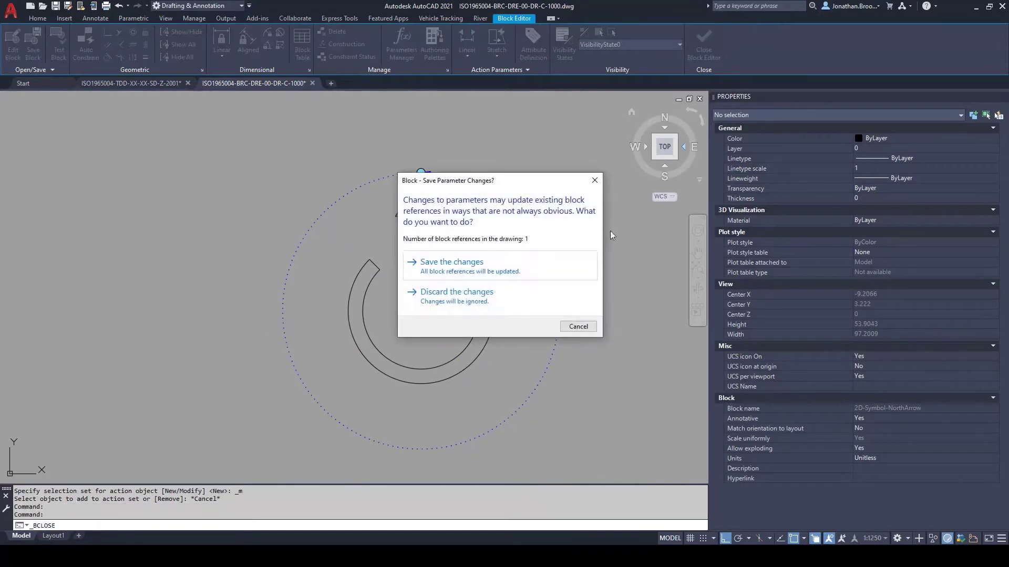
{"action": "left_click", "coordinate": [455, 293]}
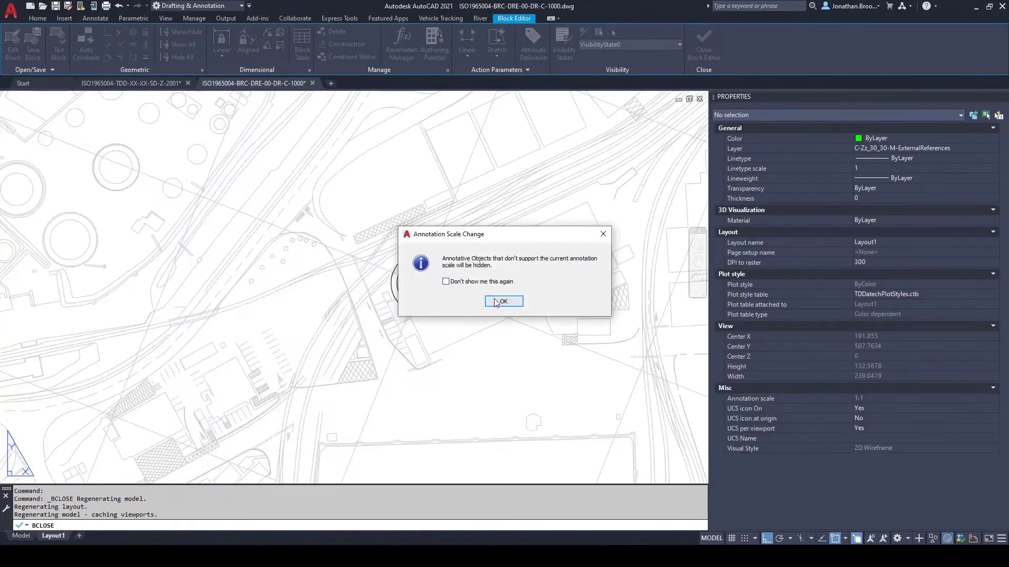
{"action": "left_click", "coordinate": [504, 301]}
Step: Rotate the layout's north arrow pointer to about 201.6° with its rotation grip
{"action": "left_click", "coordinate": [450, 282]}
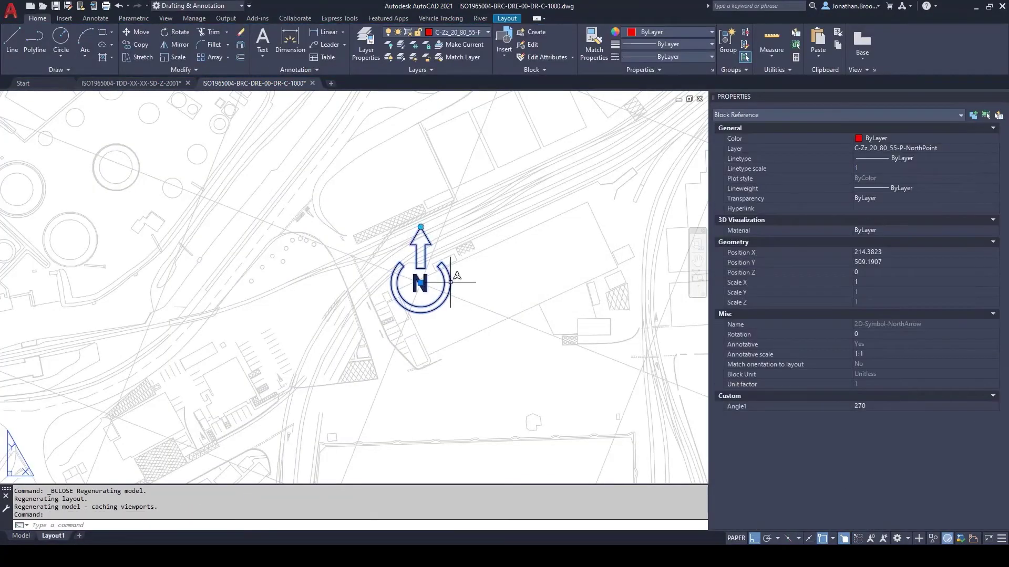
{"action": "left_click", "coordinate": [421, 227]}
{"action": "scroll", "coordinate": [349, 225], "scroll_direction": "down", "scroll_amount": 2}
{"action": "scroll", "coordinate": [169, 158], "scroll_direction": "up", "scroll_amount": 6}
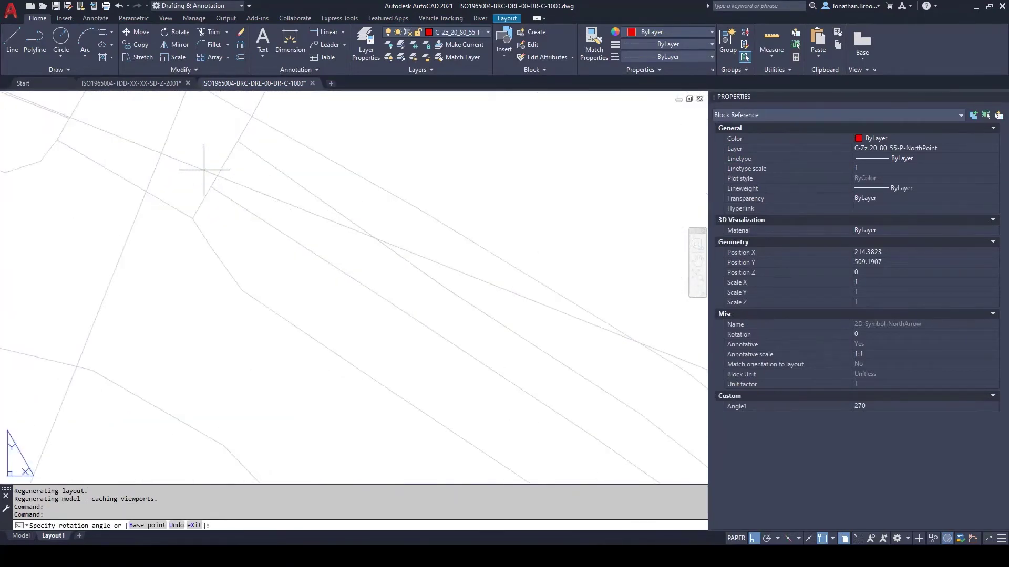
{"action": "scroll", "coordinate": [218, 185], "scroll_direction": "down", "scroll_amount": 6}
{"action": "scroll", "coordinate": [551, 310], "scroll_direction": "up", "scroll_amount": 2}
{"action": "left_click", "coordinate": [520, 299]}
{"action": "scroll", "coordinate": [558, 314], "scroll_direction": "up", "scroll_amount": 2}
{"action": "key", "text": "Escape"}
Step: Move the north arrow to the sheet's top-left corner, down 25, then slightly right
{"action": "left_click", "coordinate": [526, 304]}
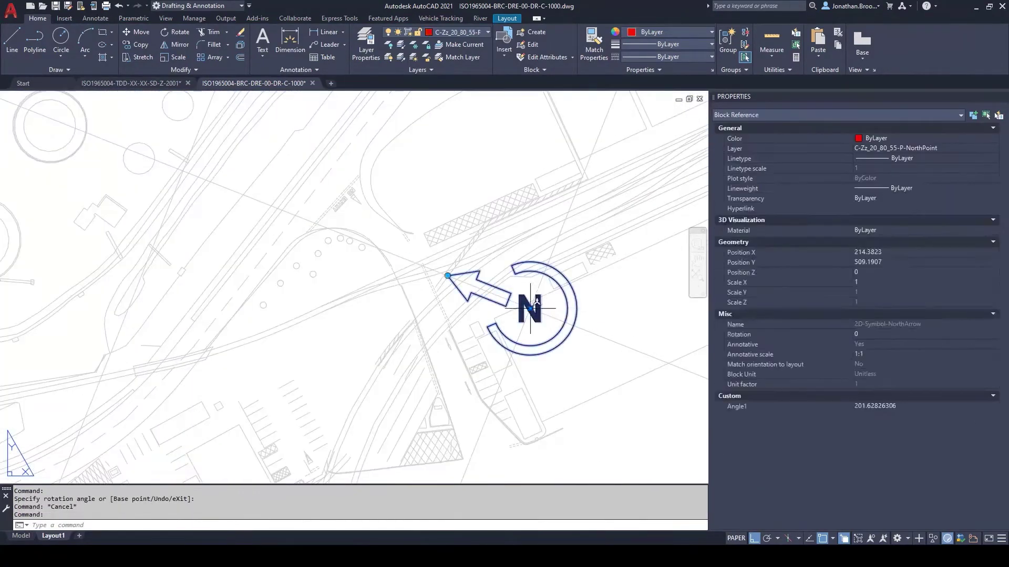
{"action": "scroll", "coordinate": [525, 308], "scroll_direction": "down", "scroll_amount": 3}
{"action": "left_click", "coordinate": [518, 305]}
{"action": "scroll", "coordinate": [399, 255], "scroll_direction": "up", "scroll_amount": 5}
{"action": "left_click", "coordinate": [287, 287]}
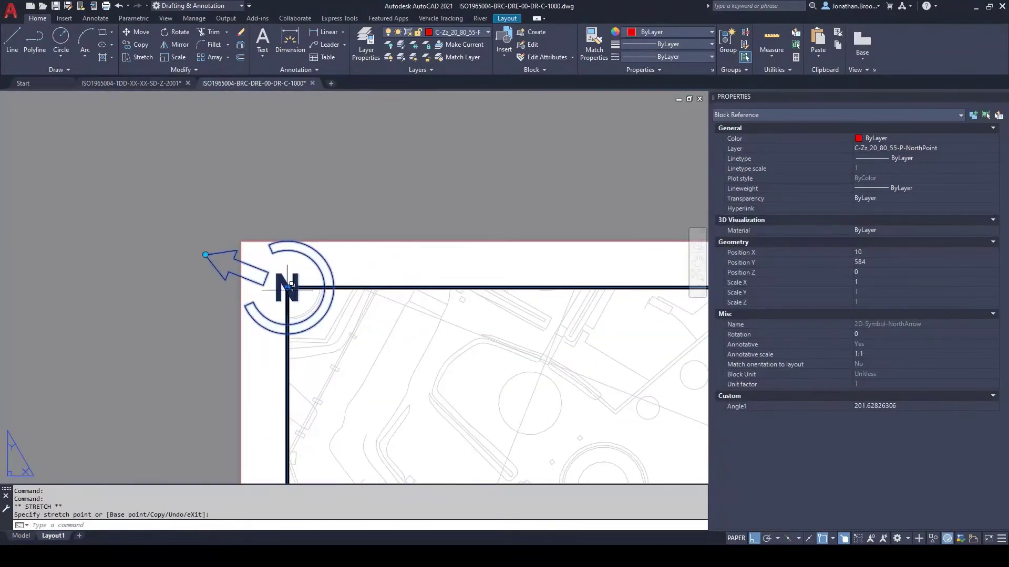
{"action": "left_click", "coordinate": [287, 288]}
{"action": "type", "text": "25"}
{"action": "key", "text": "Return"}
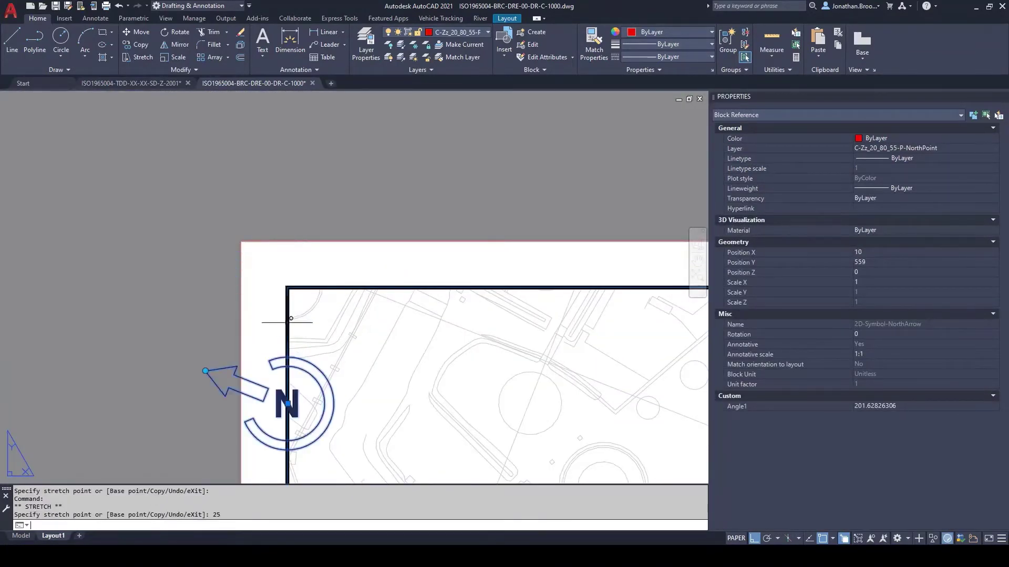
{"action": "left_click", "coordinate": [287, 404]}
{"action": "left_click", "coordinate": [388, 404]}
Step: Open the red break-mark block in the Block Editor and set WIPEOUTFRAME to 2
{"action": "scroll", "coordinate": [401, 331], "scroll_direction": "up", "scroll_amount": 3}
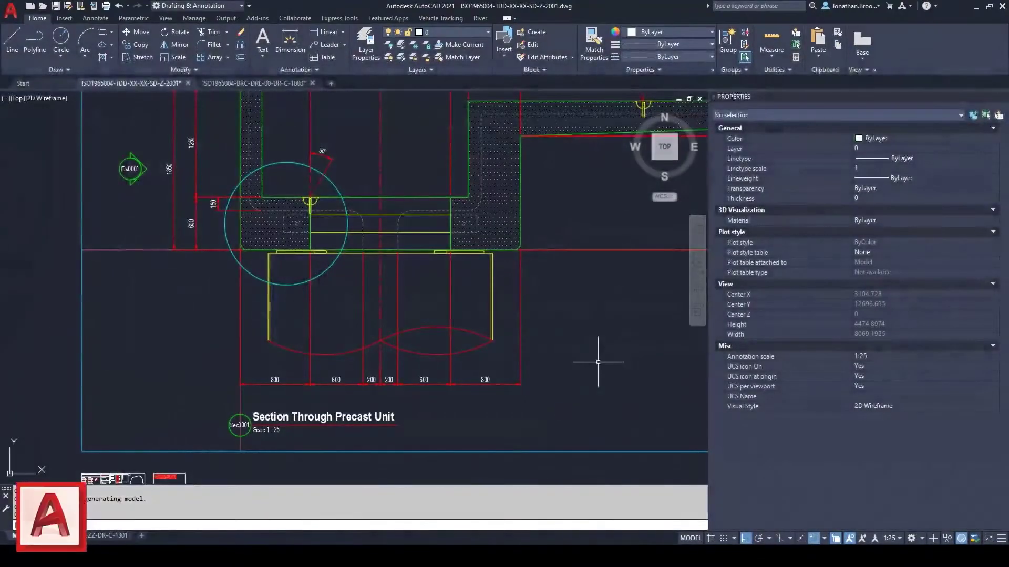
{"action": "left_click", "coordinate": [478, 347]}
{"action": "right_click", "coordinate": [477, 348]}
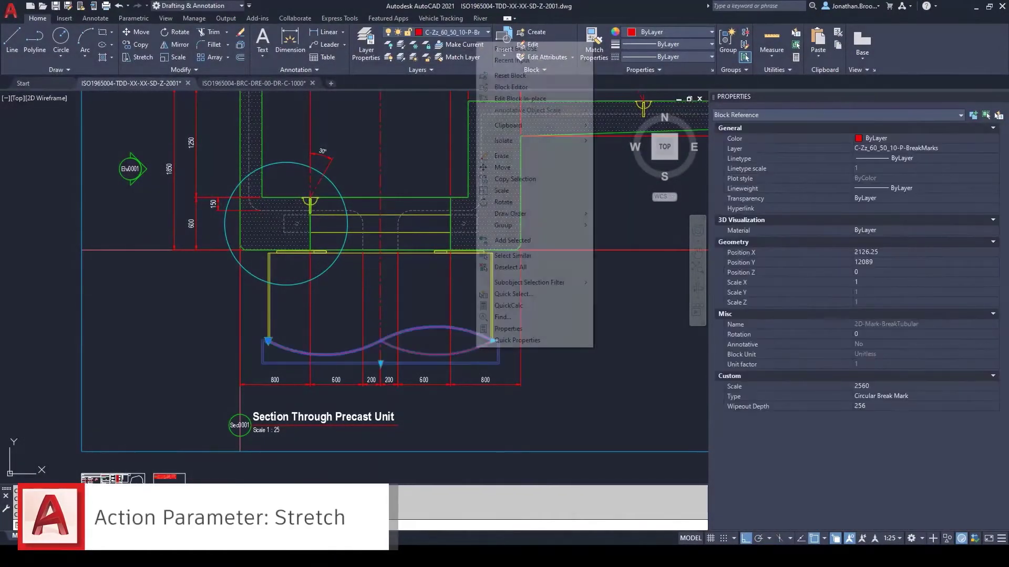
{"action": "left_click", "coordinate": [510, 87]}
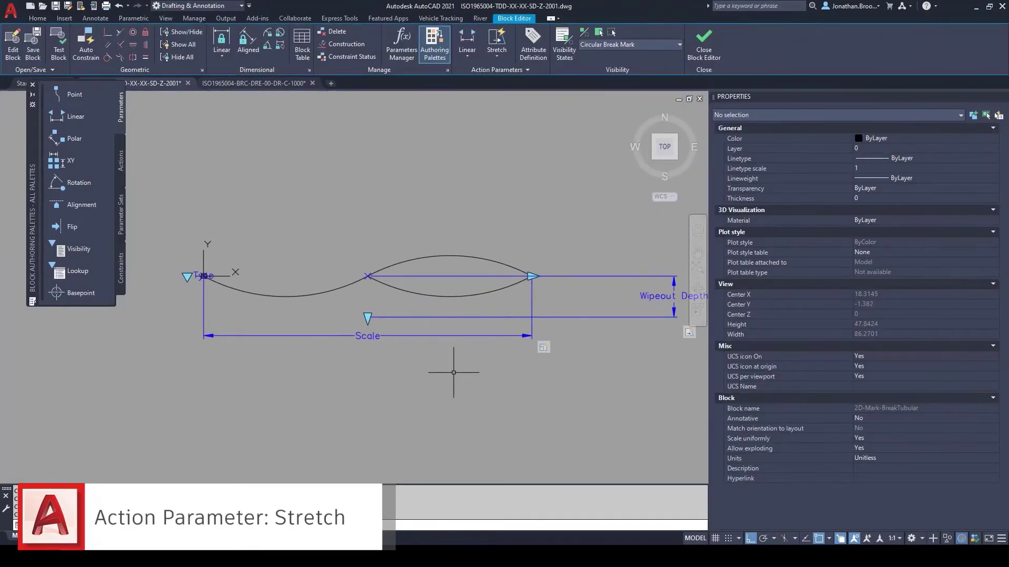
{"action": "type", "text": "2"}
{"action": "key", "text": "Return"}
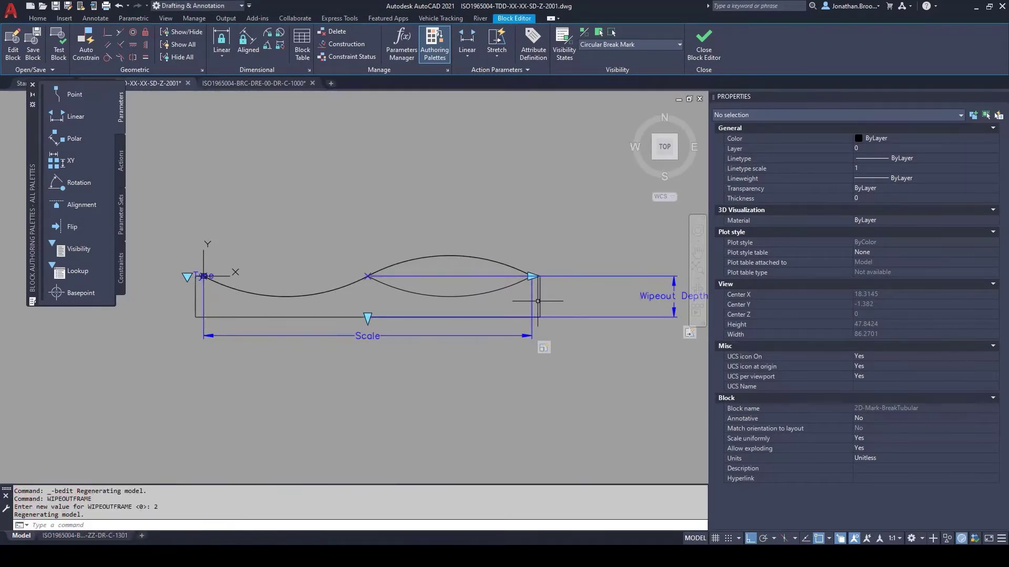
Step: Inspect the break-mark block's Stretch action, then close the Block Editor
{"action": "middle_click_drag", "start_coordinate": [563, 324], "coordinate": [517, 330]}
{"action": "mouse_move", "coordinate": [640, 341]}
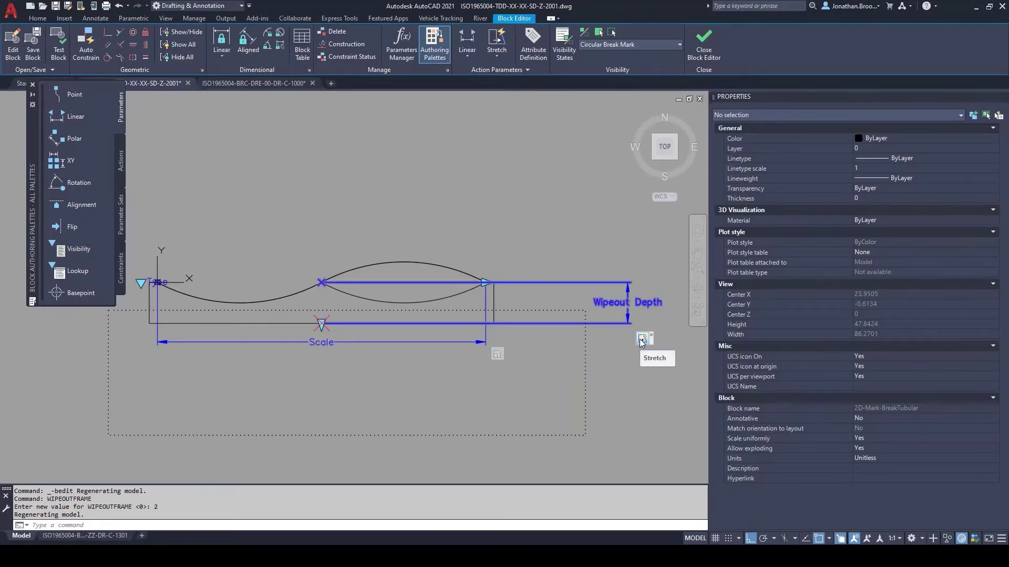
{"action": "left_click", "coordinate": [641, 342]}
{"action": "middle_click_drag", "start_coordinate": [528, 378], "coordinate": [556, 367]}
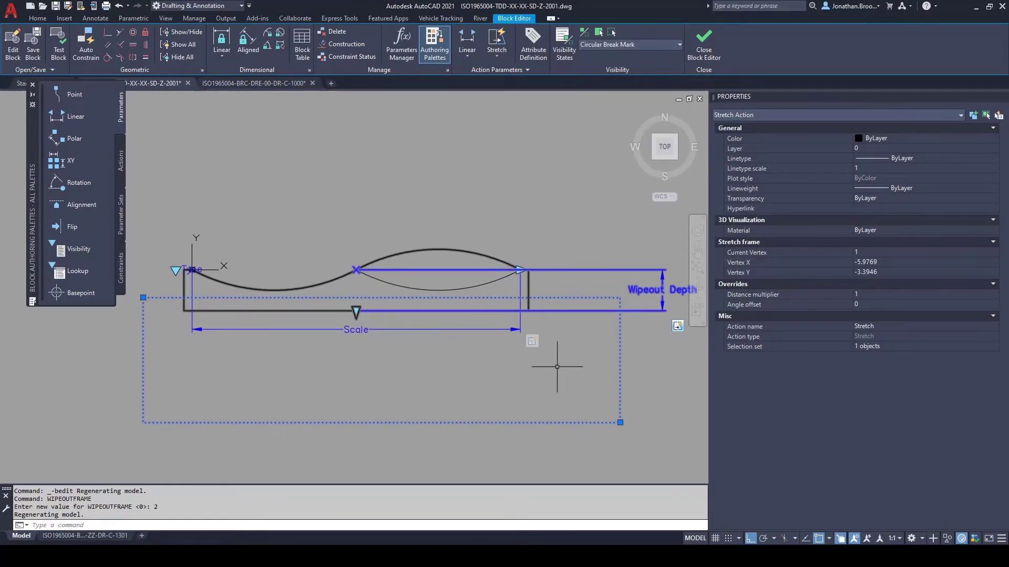
{"action": "key", "text": "Escape"}
{"action": "scroll", "coordinate": [559, 365], "scroll_direction": "down", "scroll_amount": 3}
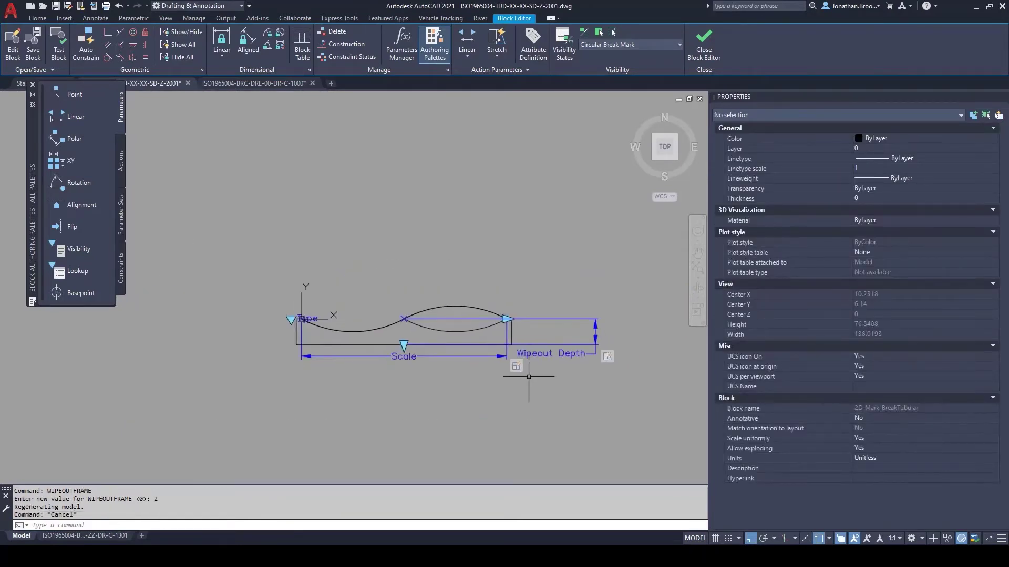
{"action": "left_click", "coordinate": [703, 52]}
Step: Confirm closing the Block Editor and reselect the break mark in the drawing
{"action": "left_click", "coordinate": [468, 295]}
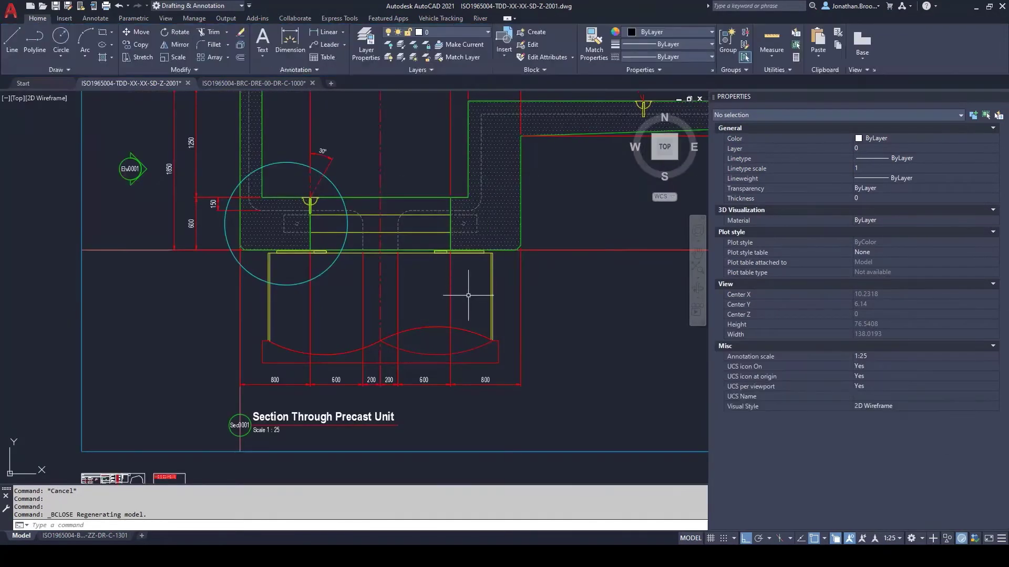
{"action": "left_click", "coordinate": [477, 345]}
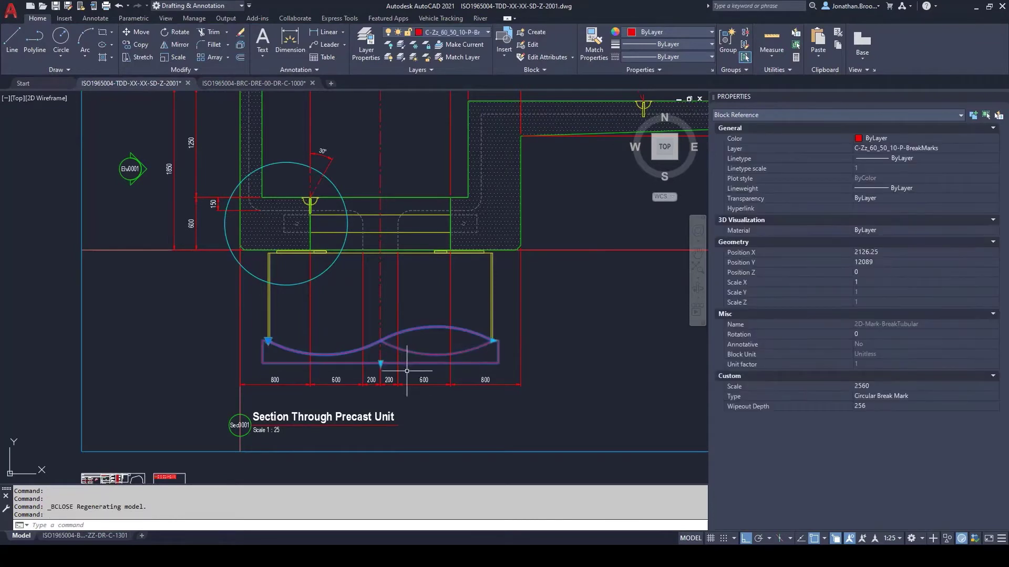
{"action": "scroll", "coordinate": [401, 372], "scroll_direction": "up", "scroll_amount": 3}
{"action": "left_click", "coordinate": [366, 359]}
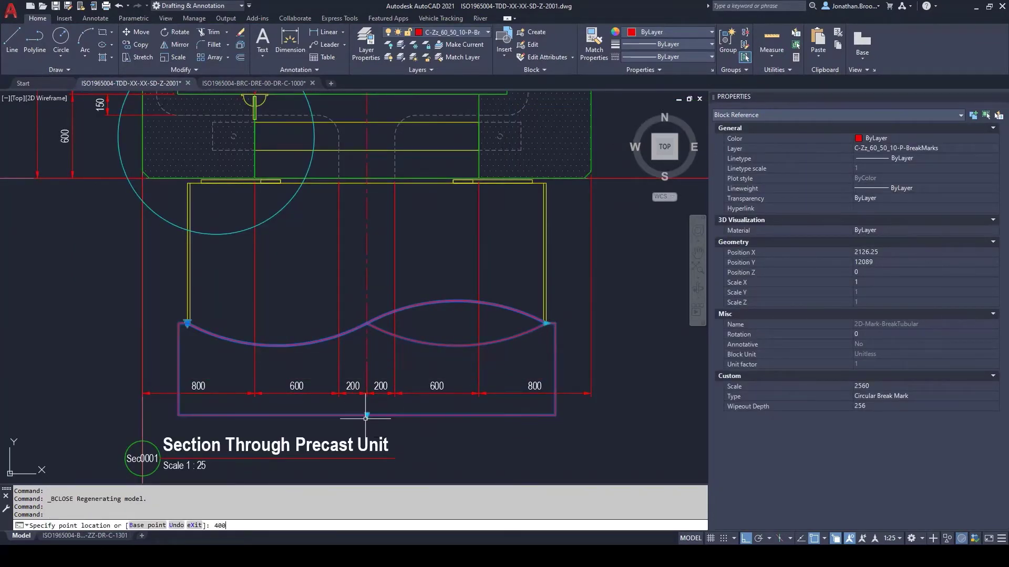
{"action": "key", "text": "Escape"}
Step: Stretch the break mark's wipeout bottom grip down 400, giving Wipeout Depth 656
{"action": "left_click", "coordinate": [368, 415]}
{"action": "left_click", "coordinate": [366, 415]}
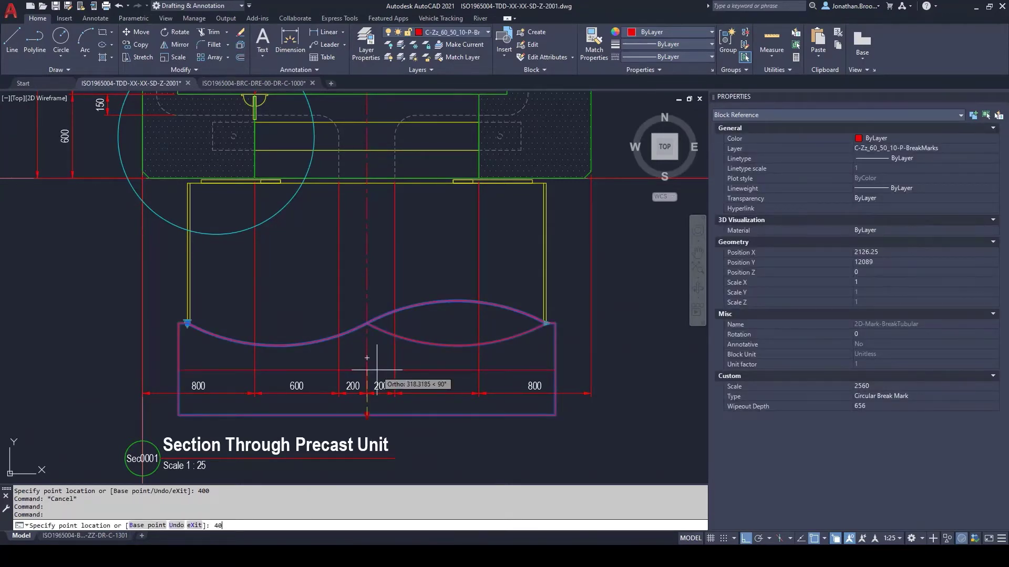
{"action": "type", "text": "0"}
{"action": "key", "text": "Return"}
{"action": "key", "text": "Escape"}
{"action": "middle_click_drag", "start_coordinate": [384, 380], "coordinate": [394, 377]}
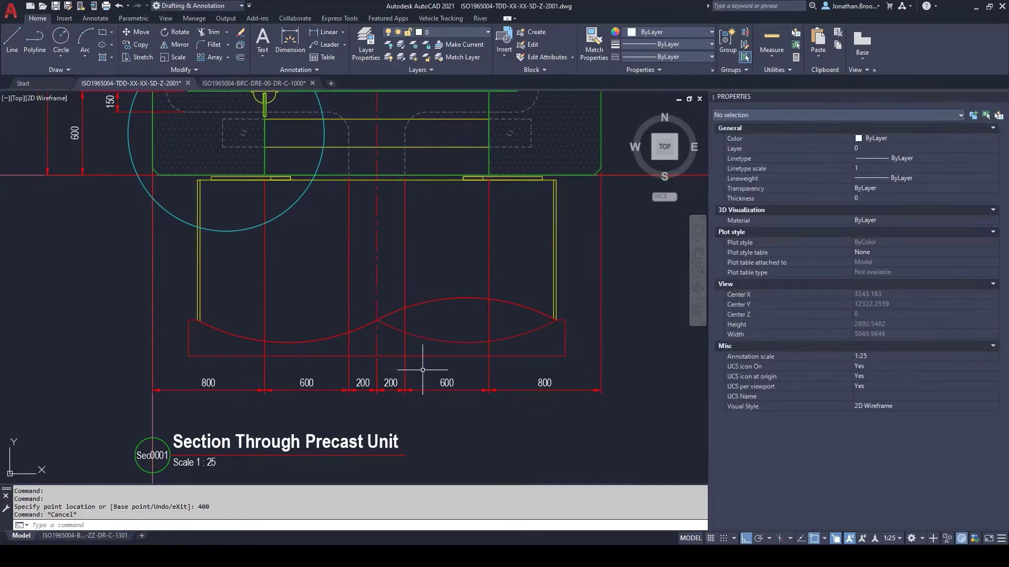
Step: Set WIPEOUTFRAME back to 0 to hide the wipeout frames
{"action": "type", "text": "wipeoutframe"}
{"action": "key", "text": "Return"}
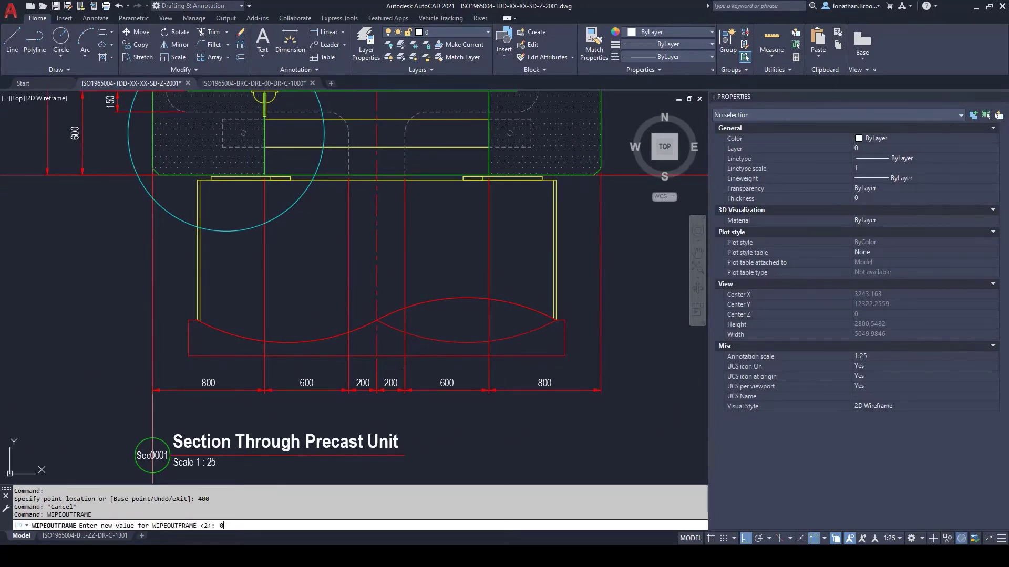
{"action": "type", "text": "0"}
{"action": "key", "text": "Return"}
Step: Drag the Sec01 section line's end grip across the precast-unit plan, extending it to 8125
{"action": "scroll", "coordinate": [428, 361], "scroll_direction": "up", "scroll_amount": 3}
{"action": "middle_click_drag", "start_coordinate": [428, 361], "coordinate": [469, 369]}
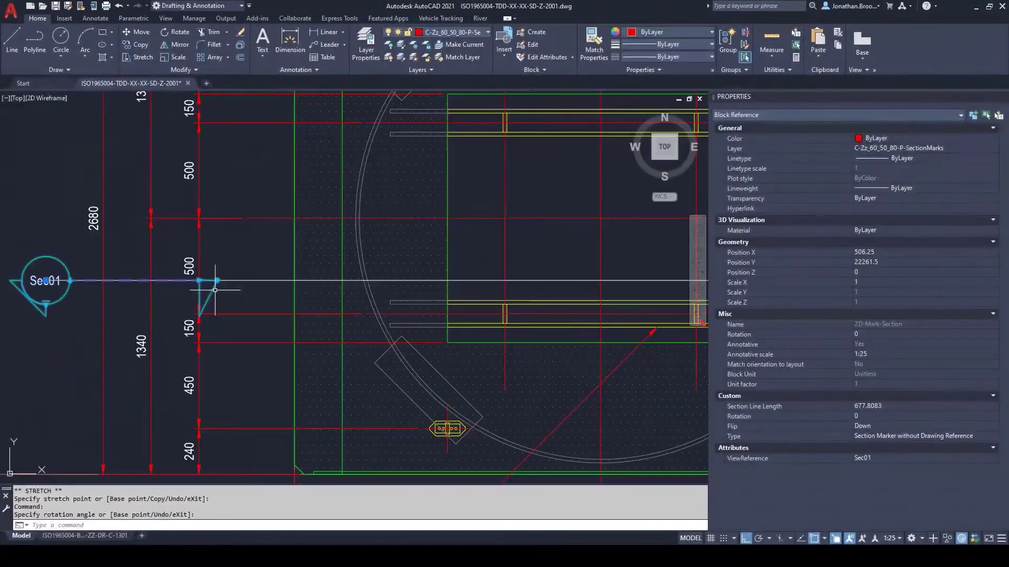
{"action": "left_click", "coordinate": [200, 280]}
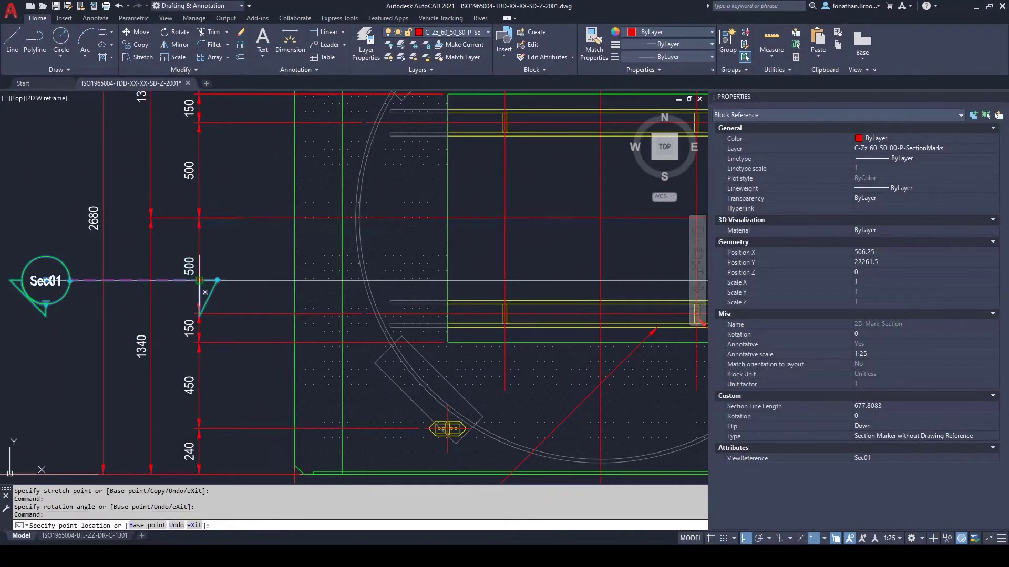
{"action": "scroll", "coordinate": [200, 281], "scroll_direction": "down", "scroll_amount": 3}
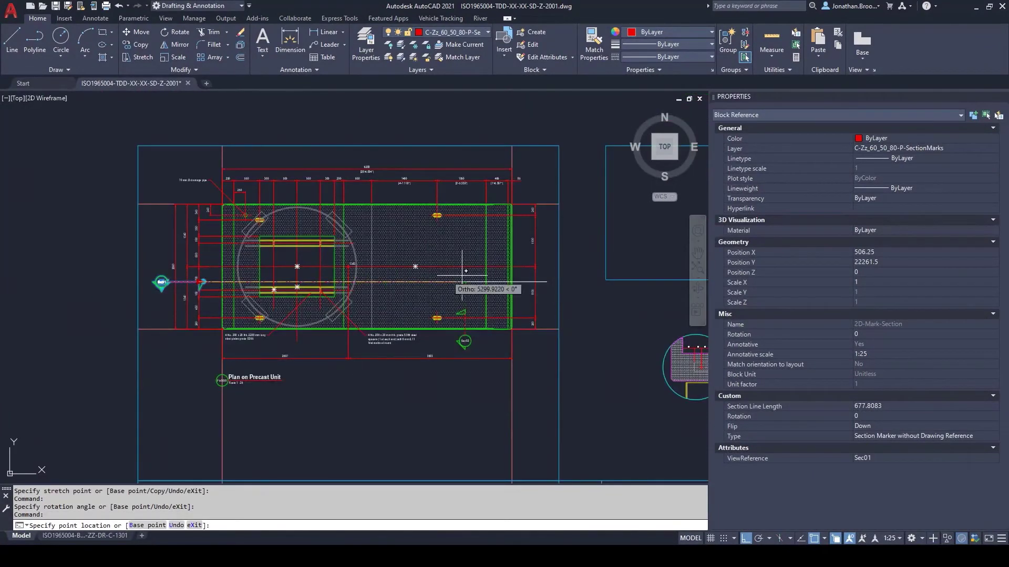
{"action": "scroll", "coordinate": [540, 276], "scroll_direction": "up", "scroll_amount": 5}
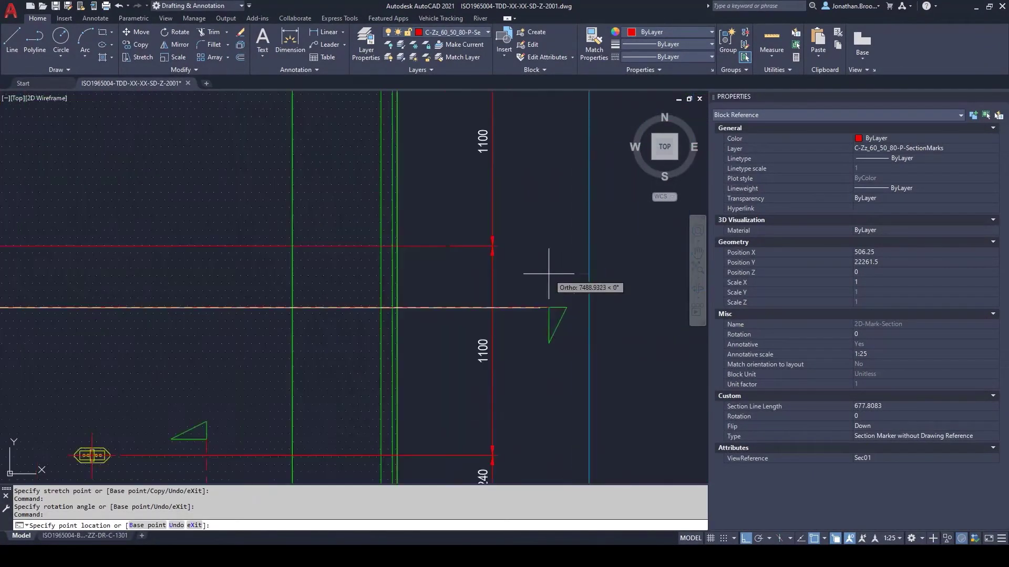
{"action": "left_click", "coordinate": [540, 308]}
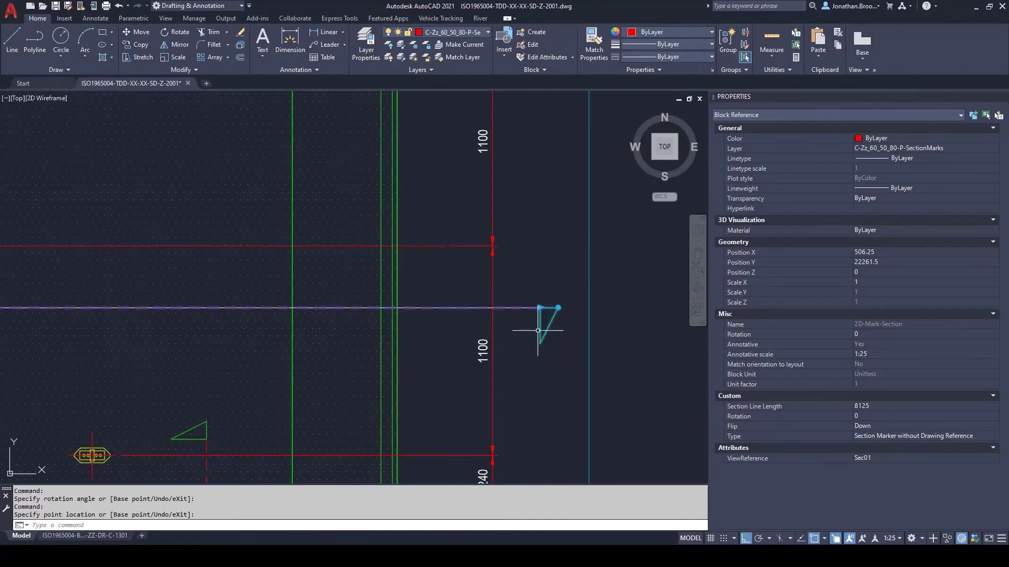
{"action": "scroll", "coordinate": [538, 331], "scroll_direction": "down", "scroll_amount": 5}
{"action": "scroll", "coordinate": [528, 303], "scroll_direction": "down", "scroll_amount": 2}
{"action": "scroll", "coordinate": [113, 294], "scroll_direction": "up", "scroll_amount": 2}
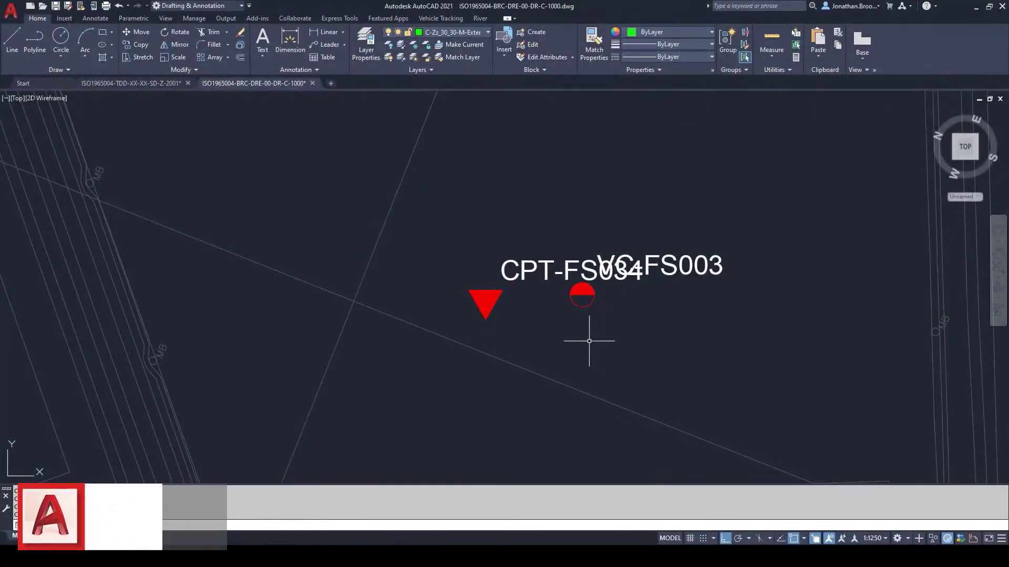
Step: Flip the CPT-FS034 label left, below, then back, and open its block for editing
{"action": "left_click", "coordinate": [524, 279]}
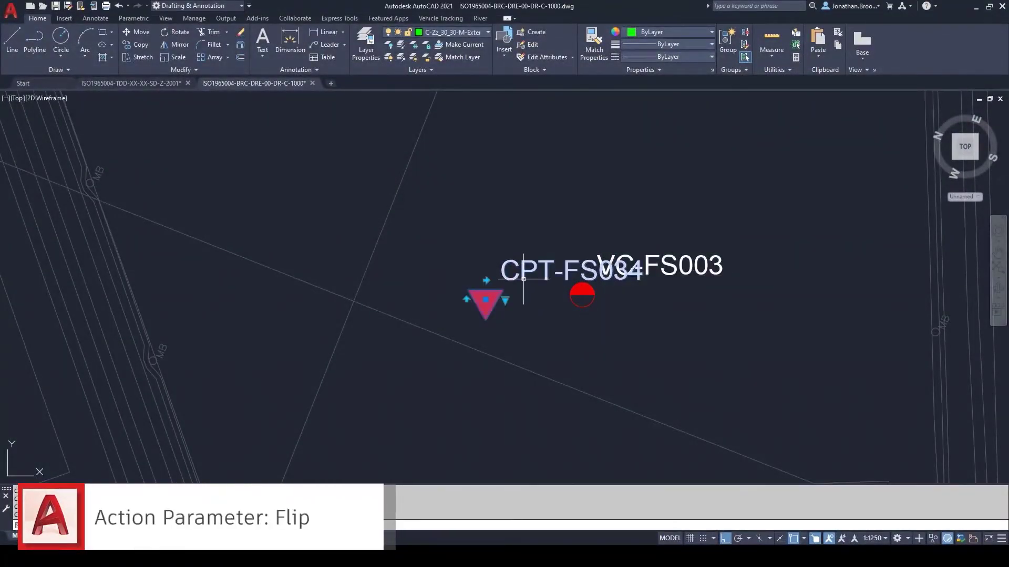
{"action": "left_click", "coordinate": [486, 282]}
{"action": "left_click", "coordinate": [505, 301]}
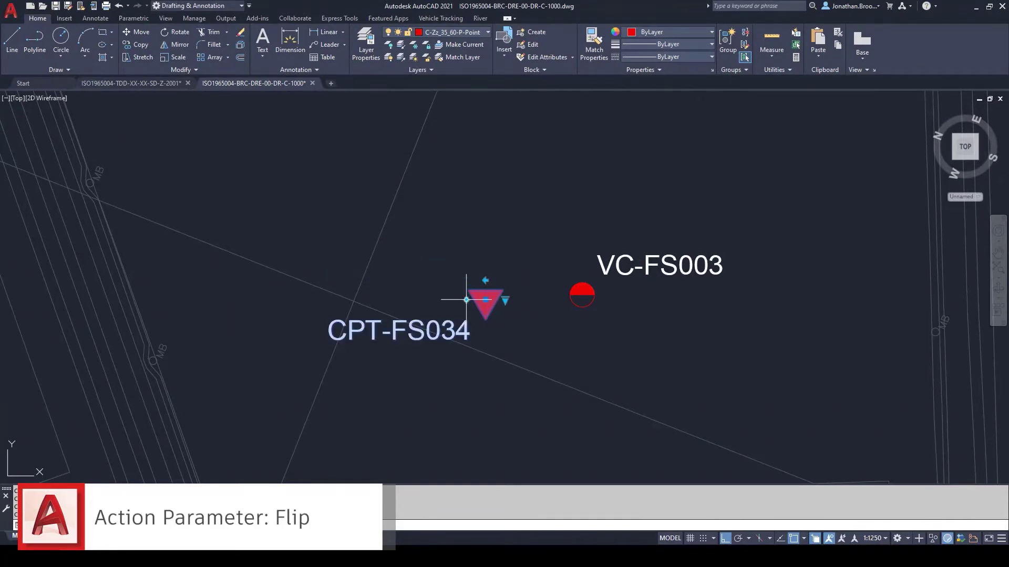
{"action": "left_click", "coordinate": [485, 280]}
{"action": "left_click", "coordinate": [466, 299]}
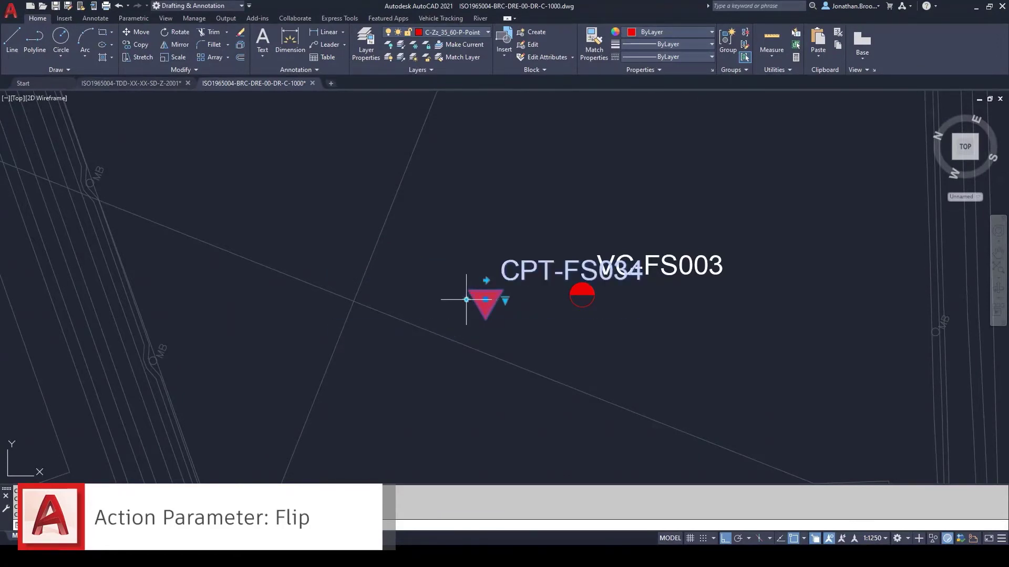
{"action": "right_click", "coordinate": [486, 300]}
{"action": "left_click", "coordinate": [515, 278]}
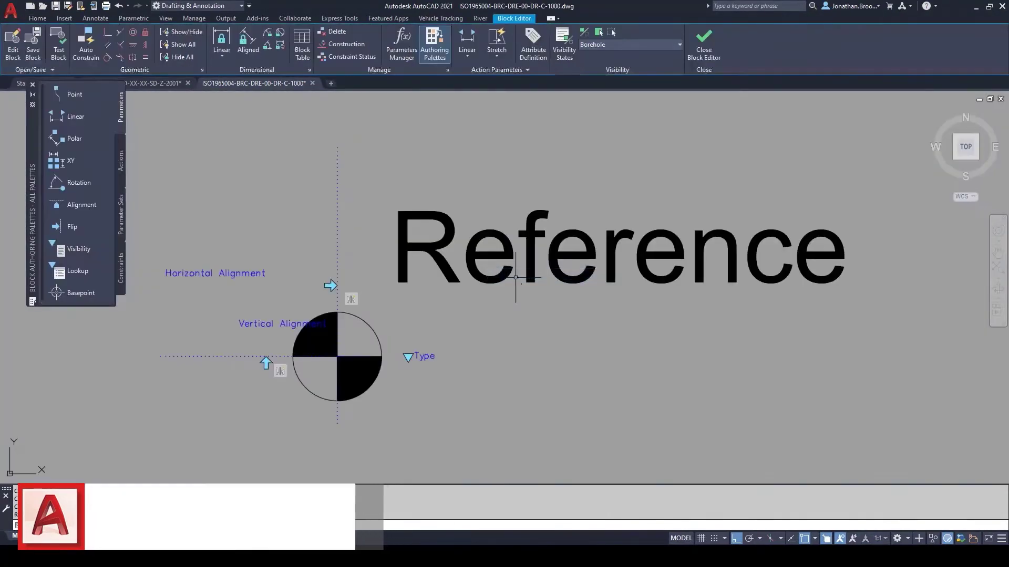
Step: Select and inspect the Vertical Alignment parameter in the borehole marker block
{"action": "scroll", "coordinate": [403, 291], "scroll_direction": "up", "scroll_amount": 2}
{"action": "left_click", "coordinate": [396, 275]}
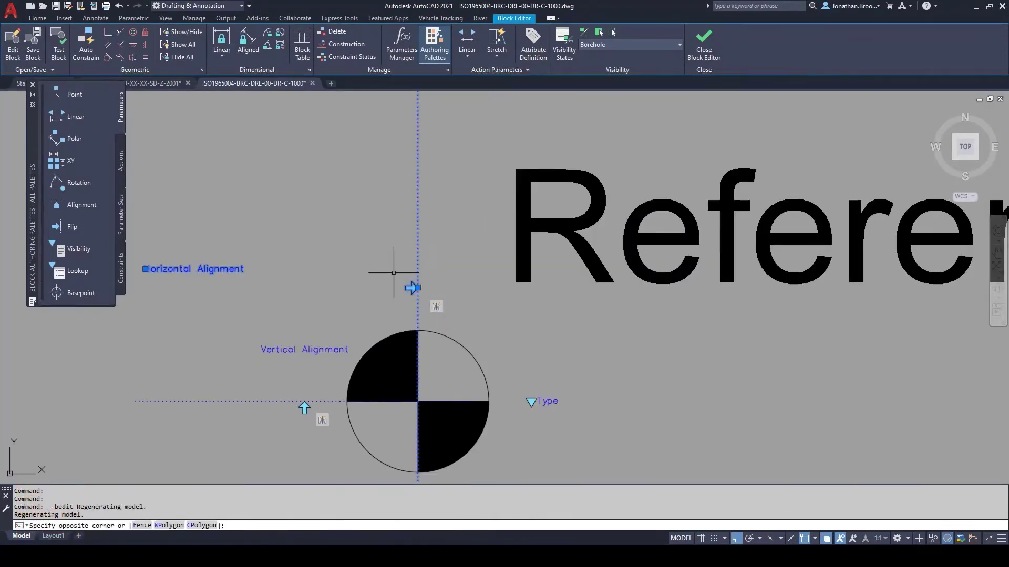
{"action": "mouse_move", "coordinate": [379, 267]}
{"action": "middle_mouse_down"}
{"action": "mouse_move", "coordinate": [452, 267]}
{"action": "mouse_move", "coordinate": [474, 223]}
{"action": "middle_mouse_up"}
{"action": "key", "text": "Escape"}
{"action": "left_click", "coordinate": [417, 356]}
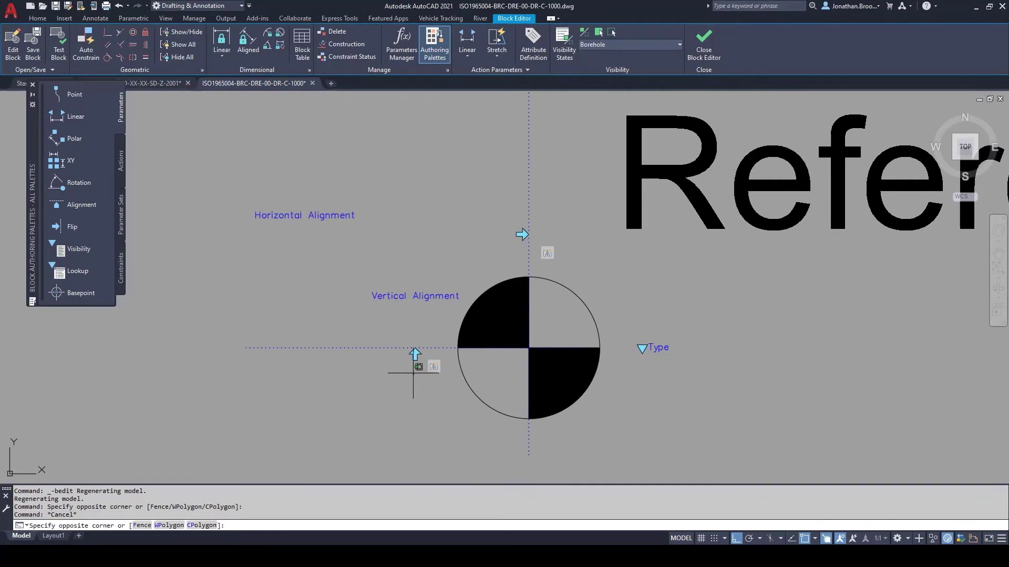
{"action": "left_click", "coordinate": [380, 326]}
{"action": "middle_click_drag", "start_coordinate": [438, 252], "coordinate": [429, 272]}
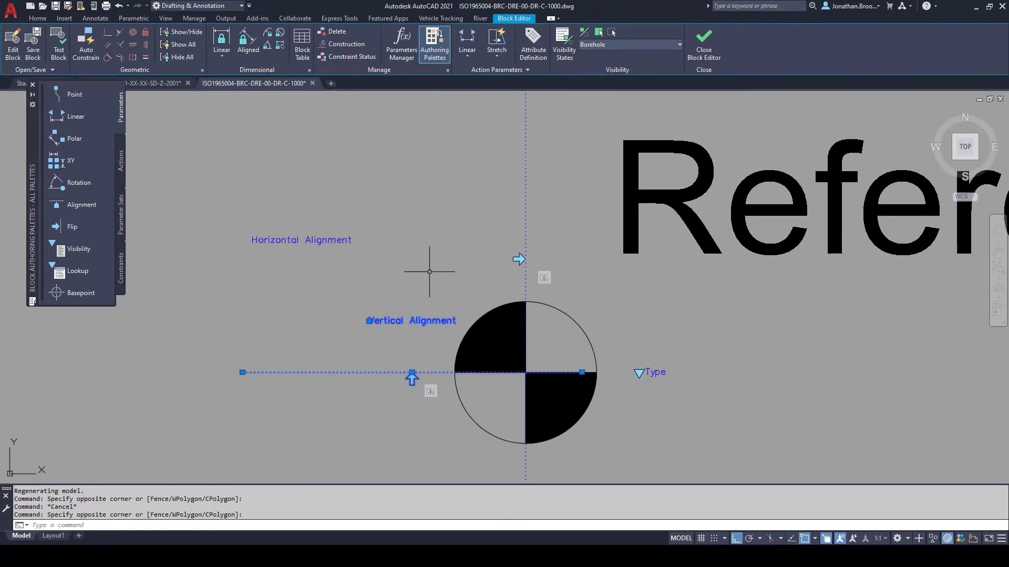
{"action": "key", "text": "Escape"}
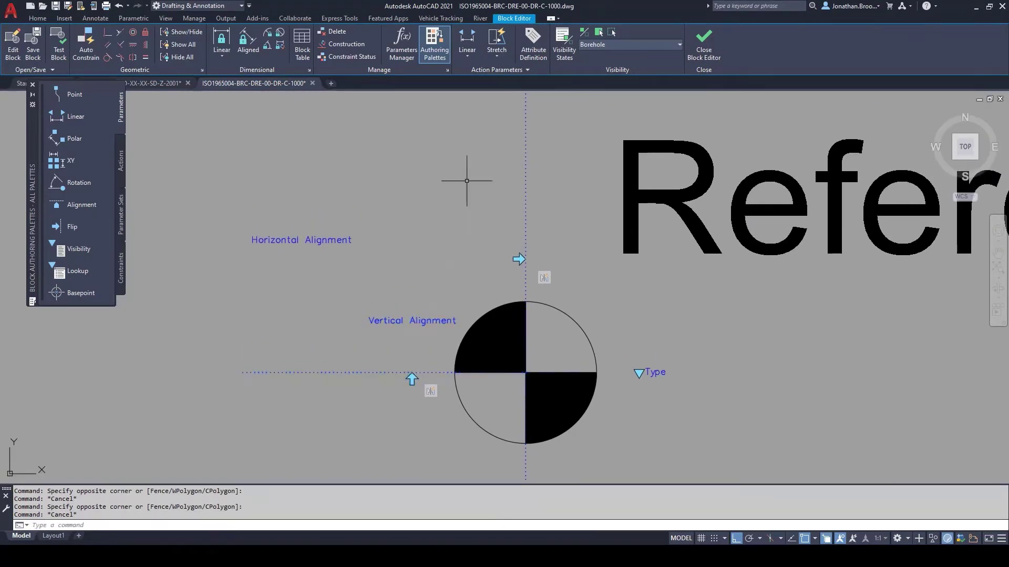
Step: Browse the block actions list, close the editor answering the save prompt, and select CPT-FS034's triangle
{"action": "left_click", "coordinate": [499, 60]}
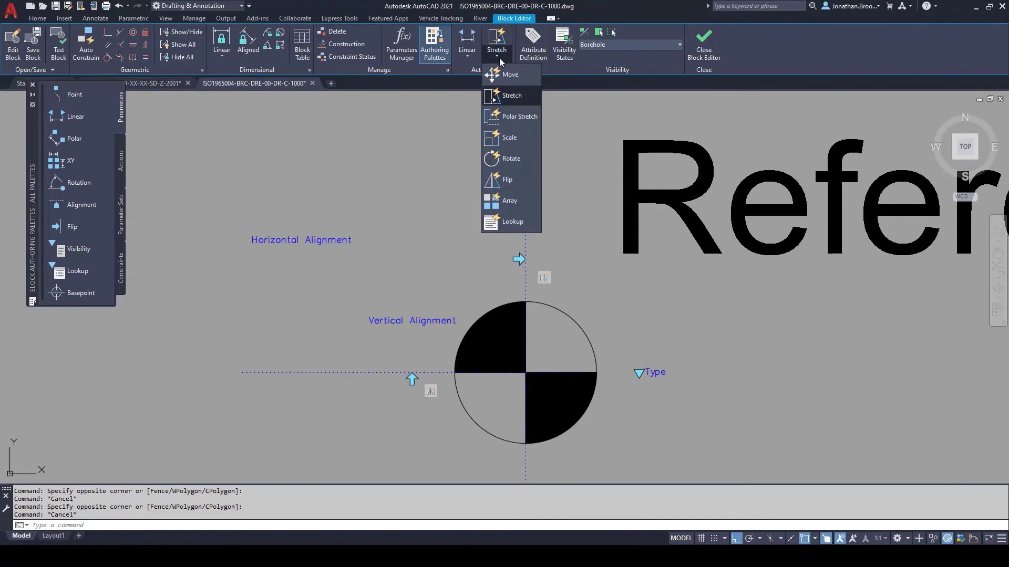
{"action": "left_click", "coordinate": [524, 183]}
{"action": "left_click", "coordinate": [703, 58]}
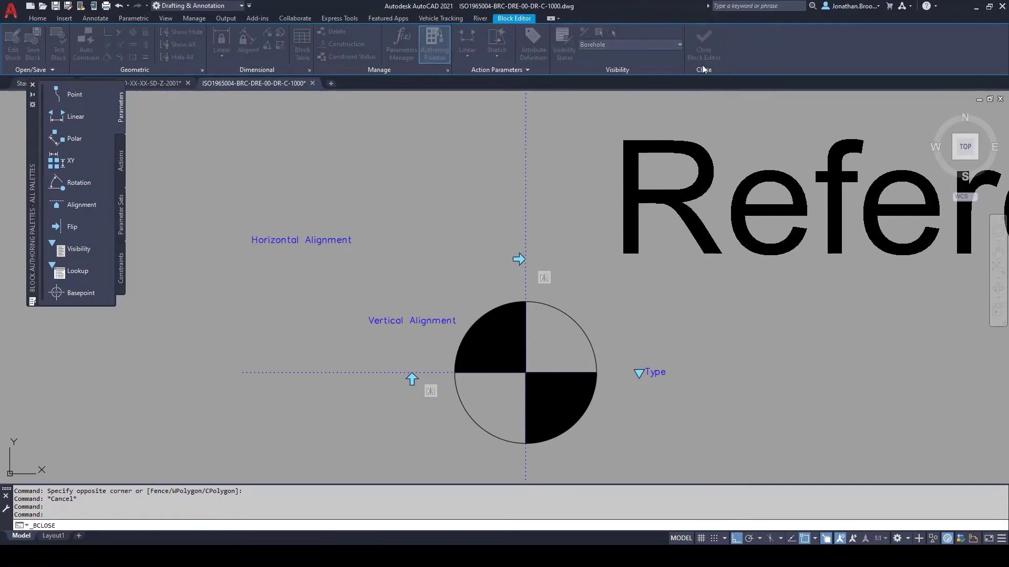
{"action": "left_click", "coordinate": [516, 292]}
{"action": "scroll", "coordinate": [500, 307], "scroll_direction": "up", "scroll_amount": 2}
{"action": "left_click", "coordinate": [505, 305]}
{"action": "left_click", "coordinate": [480, 292]}
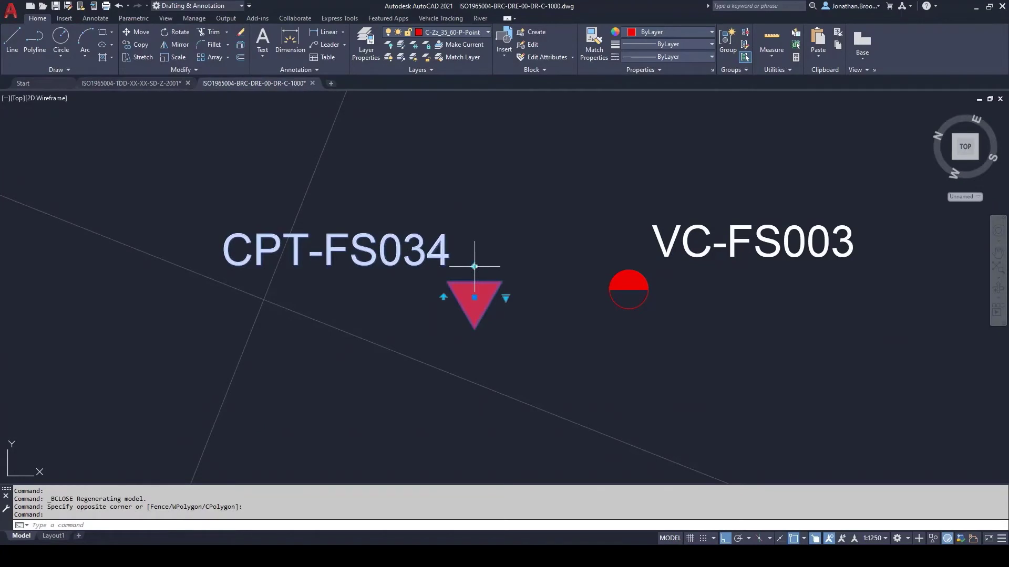
Step: Flip the Sec01 section marker so its triangle points up (Flip: Up)
{"action": "middle_click_drag", "start_coordinate": [515, 320], "coordinate": [533, 304]}
{"action": "key", "text": "Escape"}
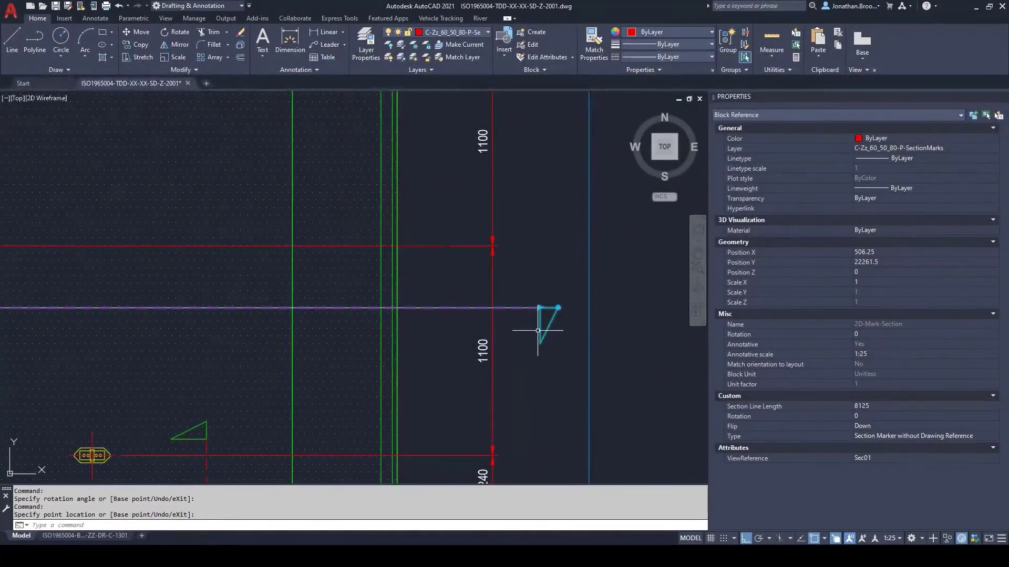
{"action": "scroll", "coordinate": [537, 331], "scroll_direction": "down", "scroll_amount": 6}
{"action": "scroll", "coordinate": [342, 297], "scroll_direction": "up", "scroll_amount": 6}
{"action": "left_click", "coordinate": [378, 236]}
{"action": "left_click", "coordinate": [343, 272]}
Step: Delete the section line leading from the Sec01 marker
{"action": "scroll", "coordinate": [308, 315], "scroll_direction": "down", "scroll_amount": 2}
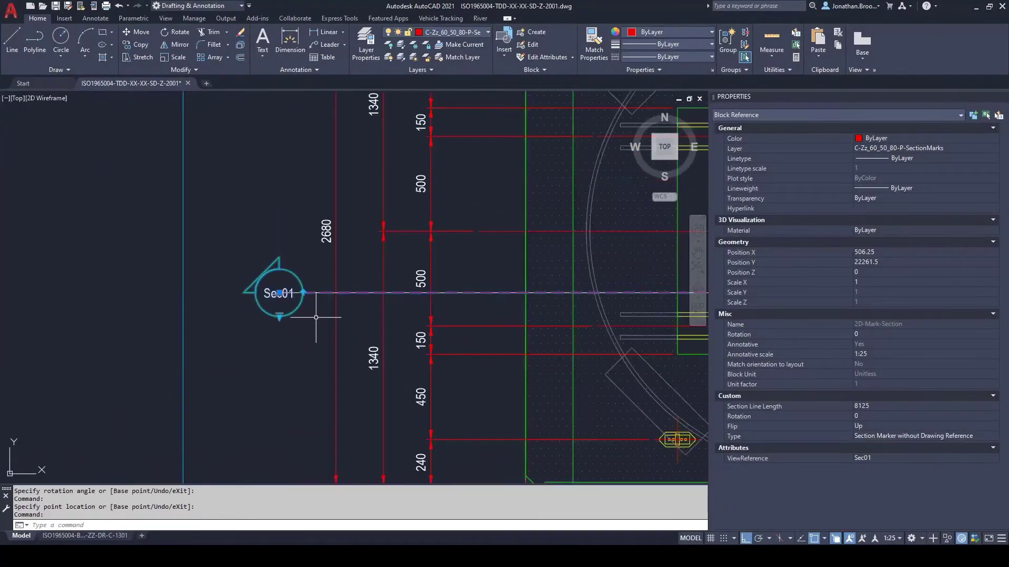
{"action": "middle_click_drag", "start_coordinate": [314, 317], "coordinate": [269, 332]}
{"action": "key", "text": "Escape"}
{"action": "scroll", "coordinate": [247, 311], "scroll_direction": "up", "scroll_amount": 4}
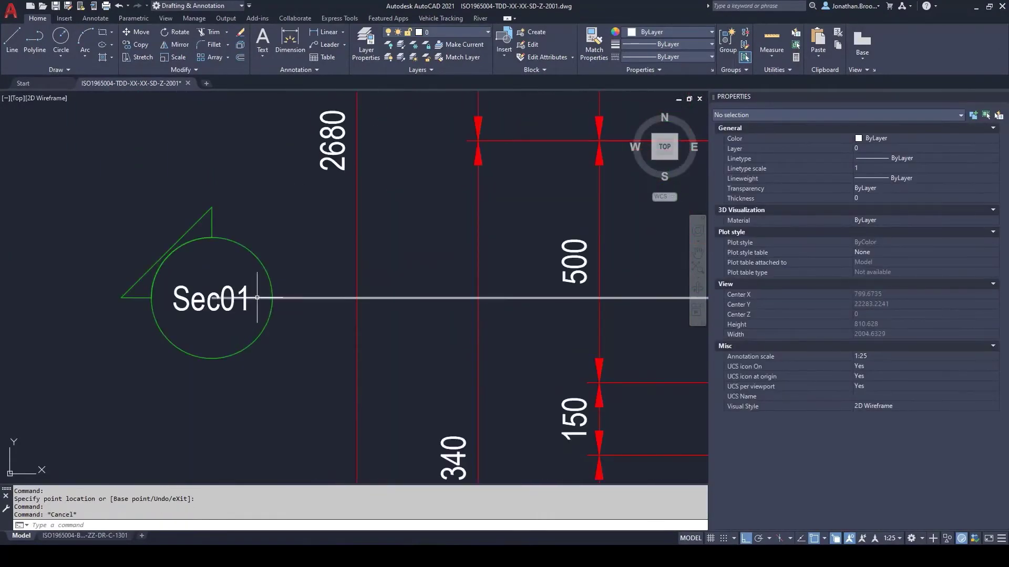
{"action": "left_click", "coordinate": [257, 298]}
{"action": "key", "text": "Delete"}
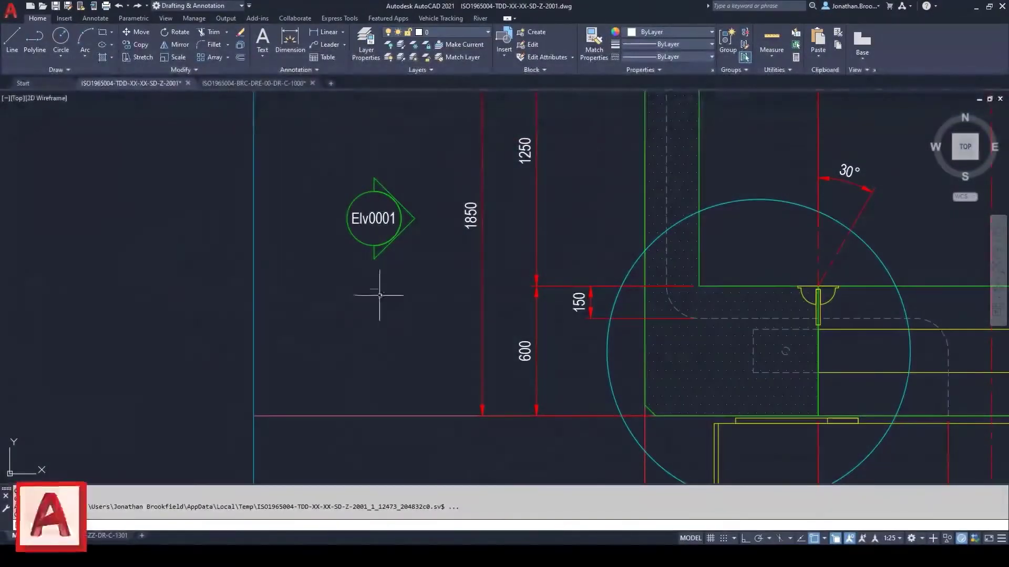
Step: Open the Elv0001 elevation marker block in the Block Editor from its context menu
{"action": "left_click", "coordinate": [398, 242]}
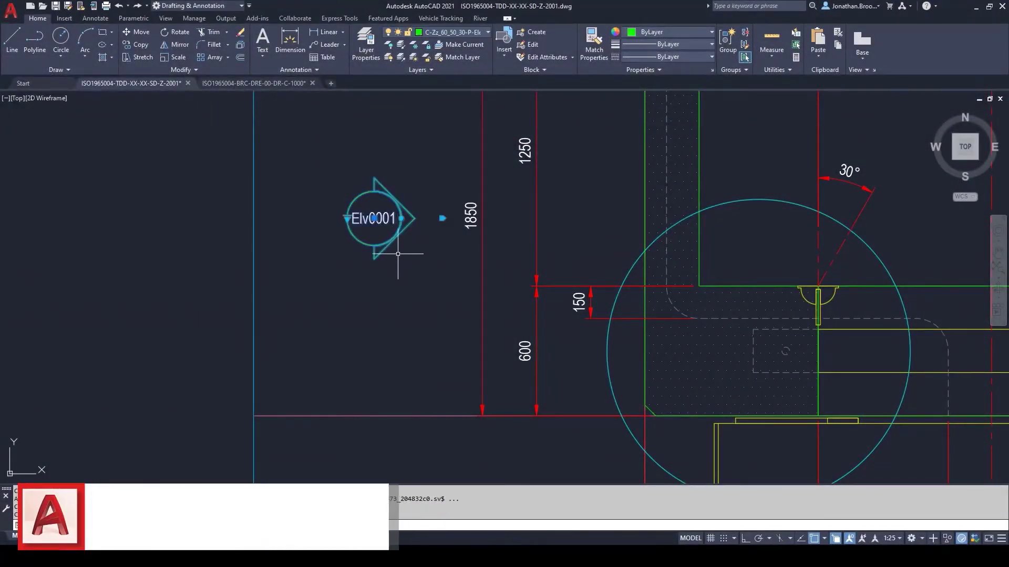
{"action": "middle_click_drag", "start_coordinate": [399, 259], "coordinate": [412, 319]}
{"action": "right_click", "coordinate": [413, 318]}
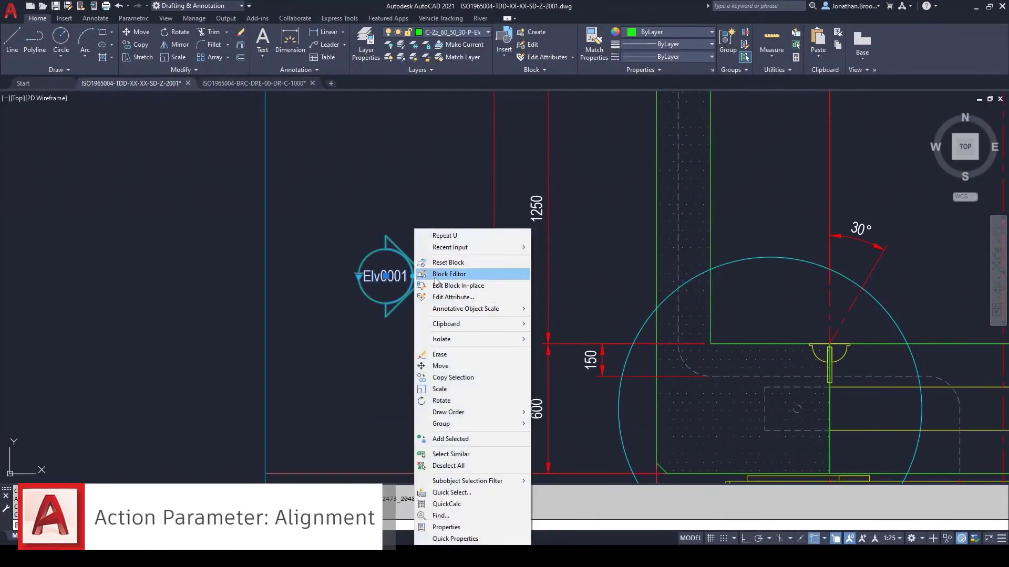
{"action": "left_click", "coordinate": [434, 277]}
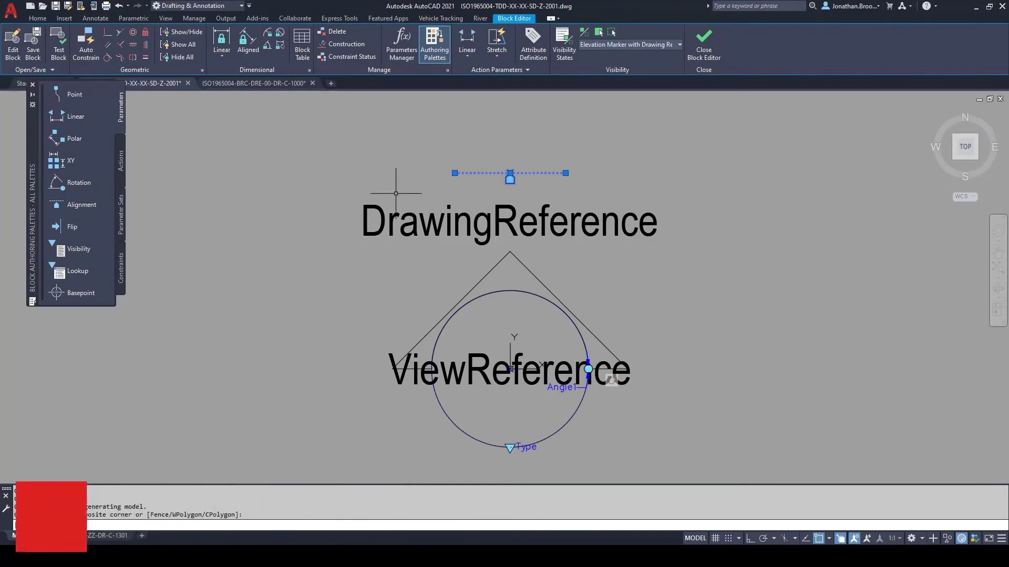
Step: Hide the authoring palettes, view the Linear parameter list, then close the editor discarding changes
{"action": "key", "text": "Escape"}
{"action": "left_click", "coordinate": [32, 85]}
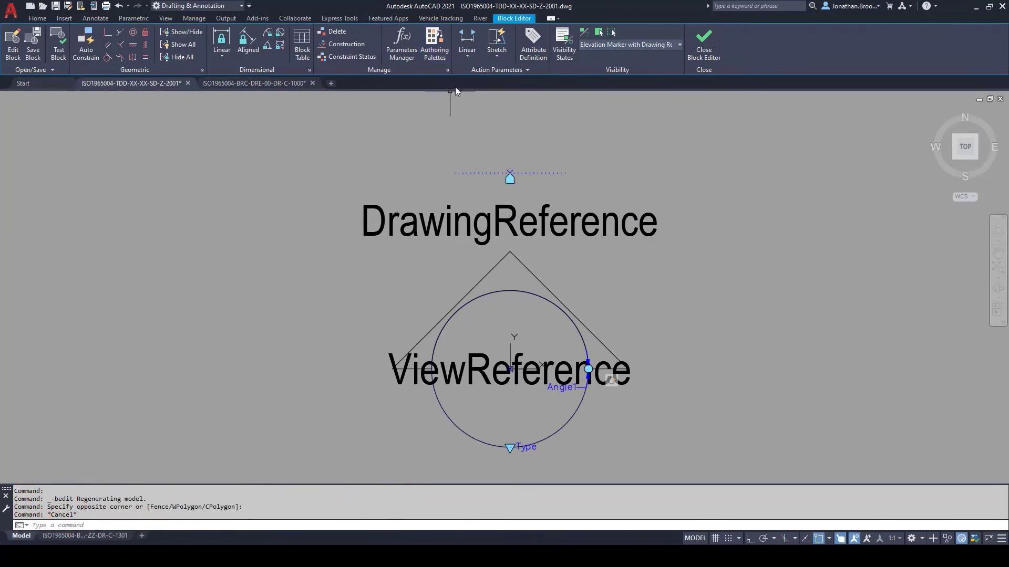
{"action": "left_click", "coordinate": [470, 59]}
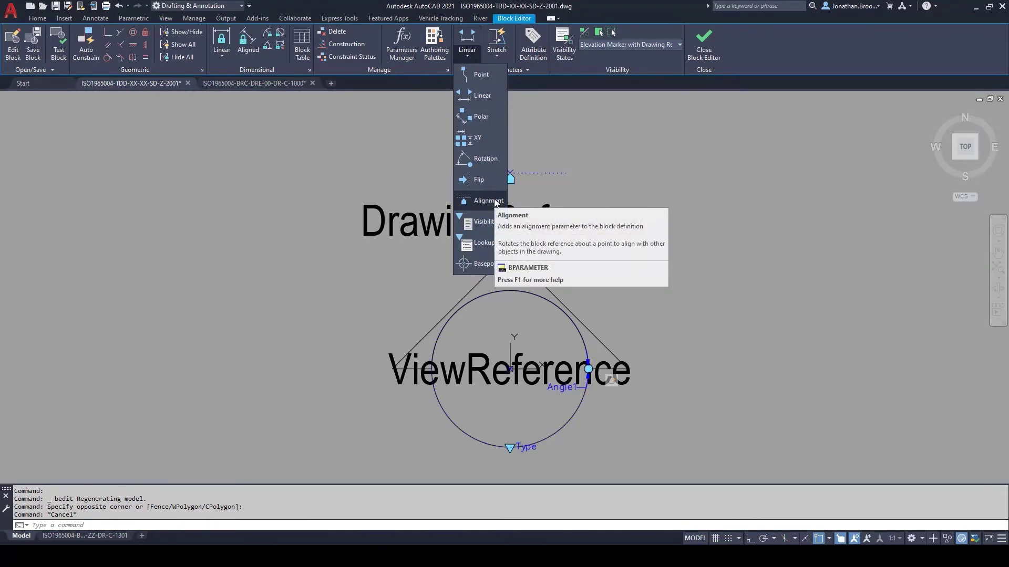
{"action": "left_click", "coordinate": [704, 50]}
{"action": "left_click", "coordinate": [514, 302]}
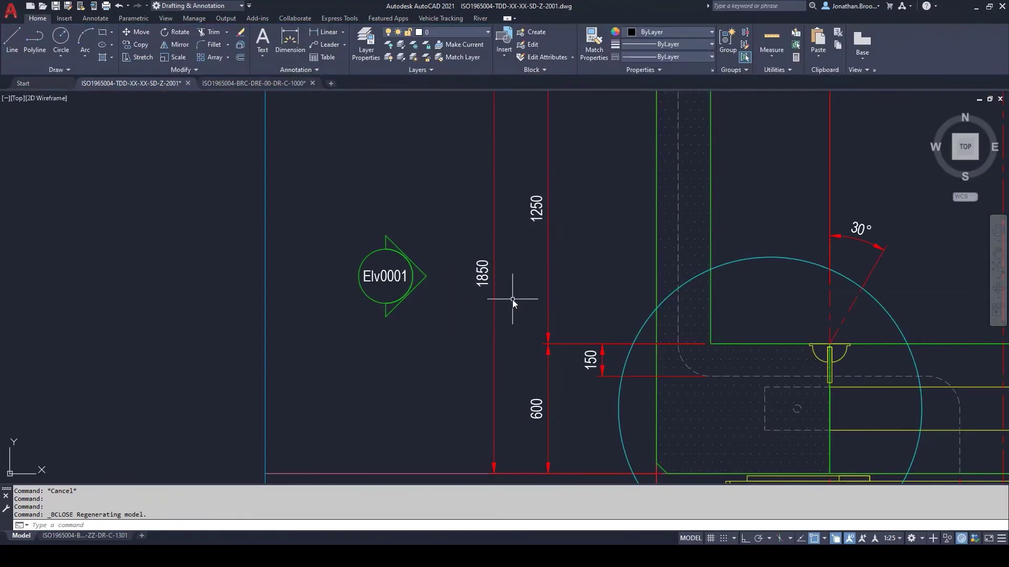
Step: Move the Elv0001 marker against the wall so it aligns, then bring the break mark into view
{"action": "left_click", "coordinate": [420, 285]}
{"action": "left_click", "coordinate": [452, 275]}
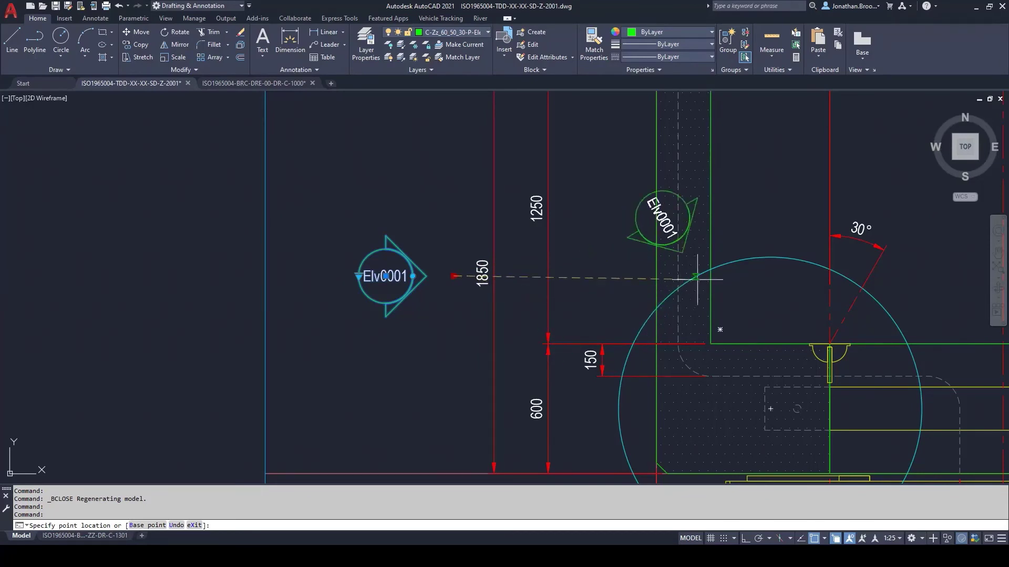
{"action": "middle_click_drag", "start_coordinate": [903, 364], "coordinate": [777, 146]}
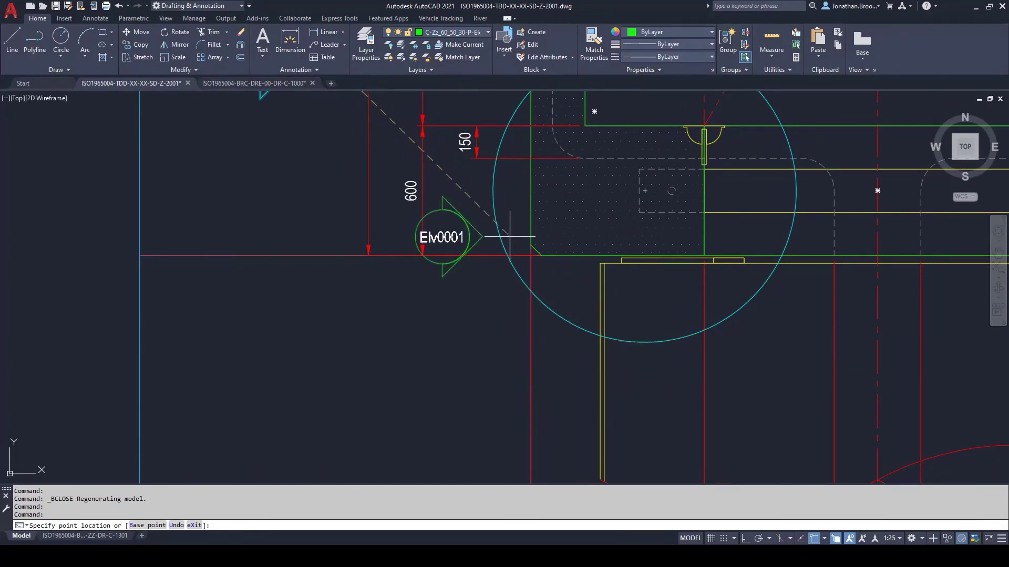
{"action": "middle_click_drag", "start_coordinate": [492, 192], "coordinate": [529, 348]}
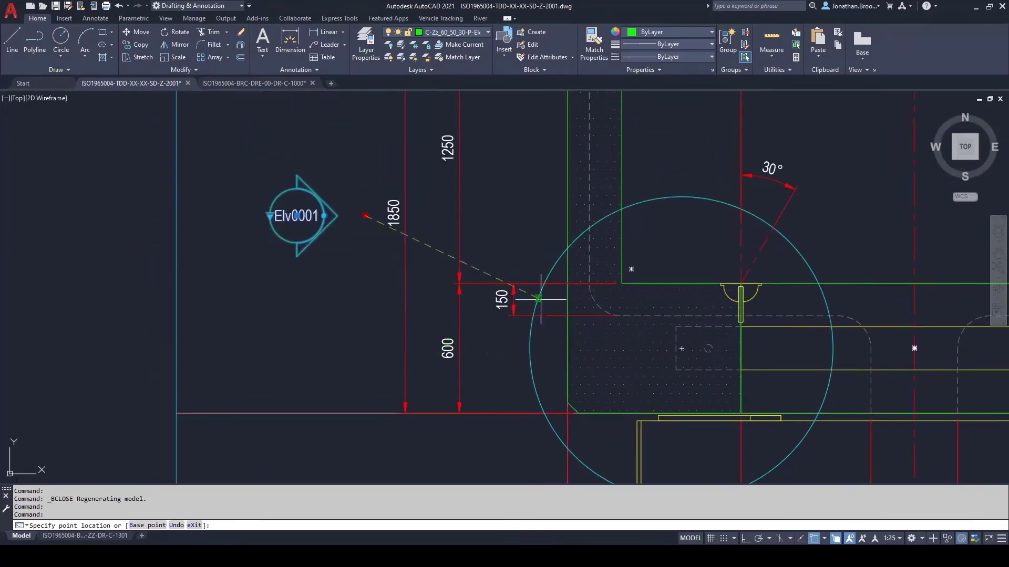
{"action": "left_click", "coordinate": [614, 164]}
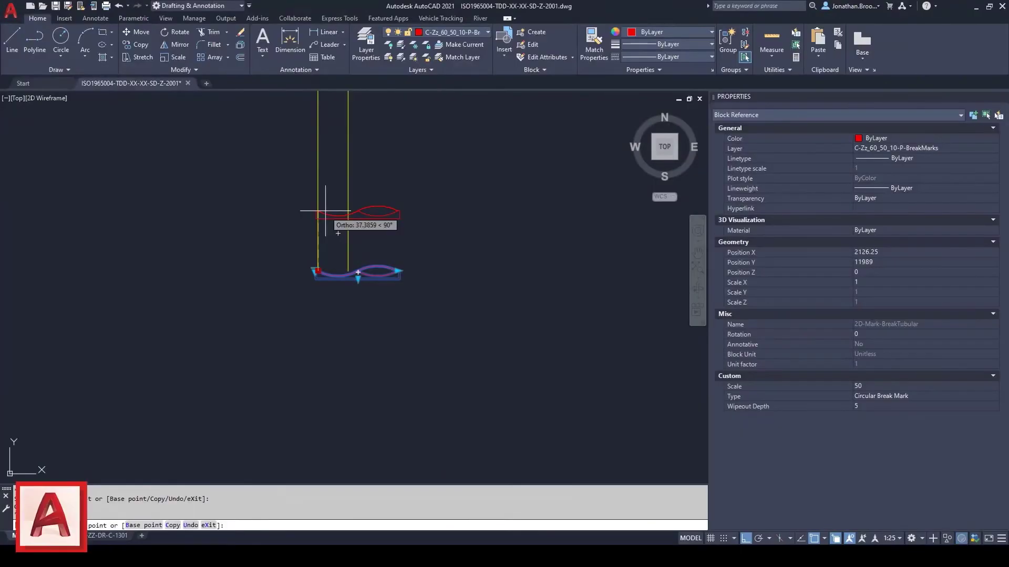
{"action": "middle_click_drag", "start_coordinate": [331, 218], "coordinate": [315, 349]}
{"action": "scroll", "coordinate": [324, 350], "scroll_direction": "up", "scroll_amount": 3}
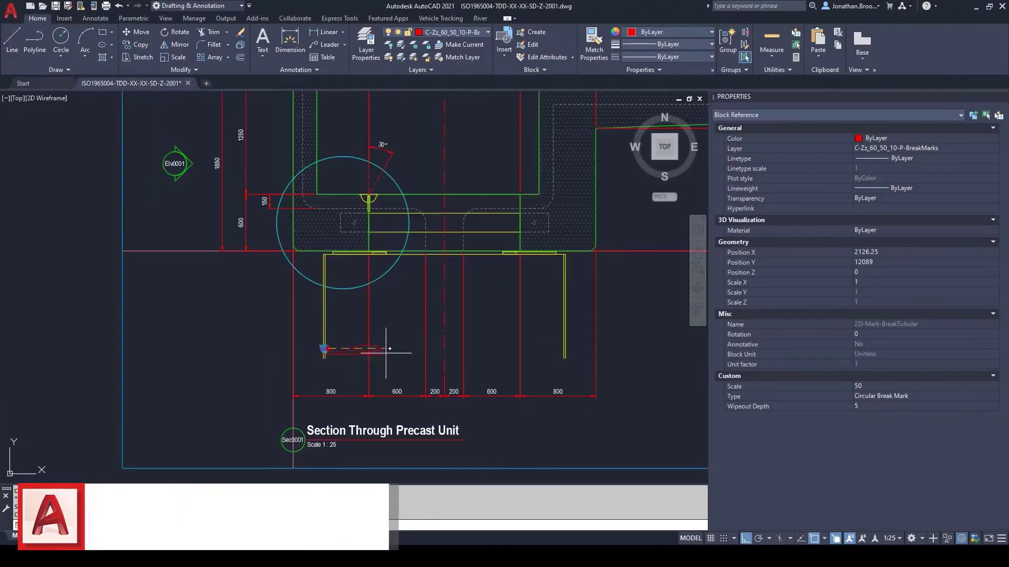
Step: Change the point symbol's Type to Trial Pit from the lookup list
{"action": "right_click", "coordinate": [522, 90], "text": "shift"}
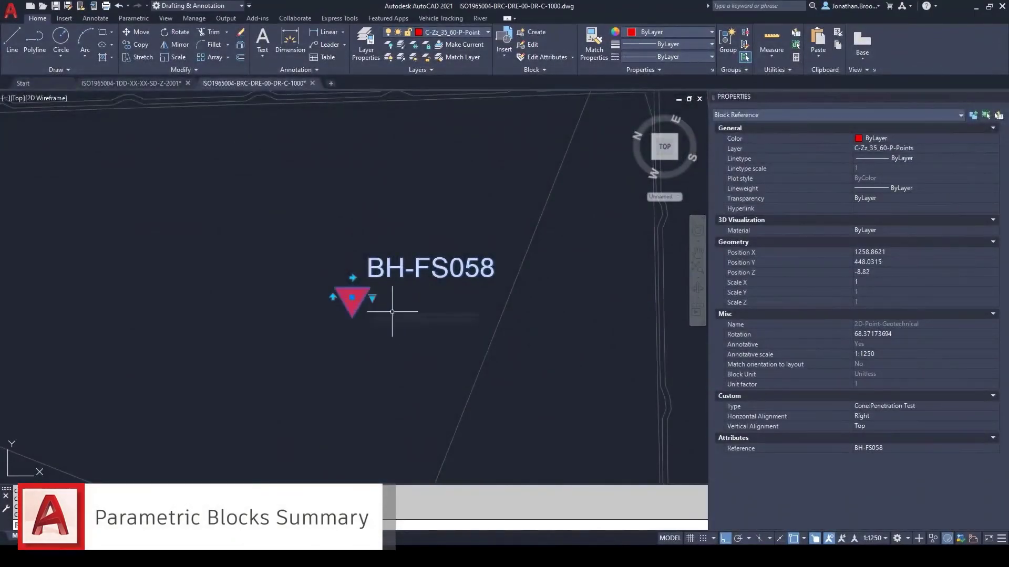
{"action": "left_click", "coordinate": [372, 299]}
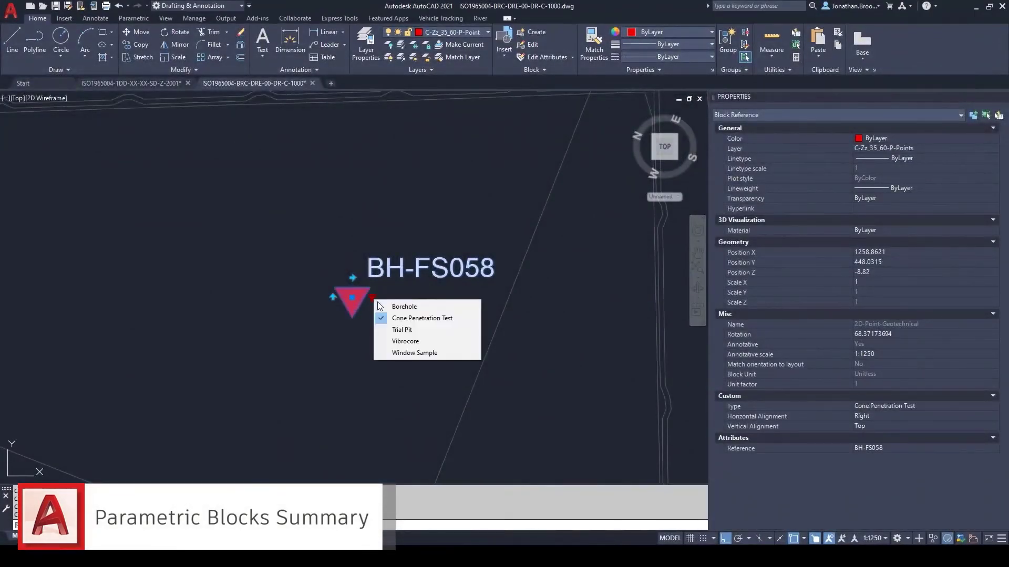
{"action": "left_click", "coordinate": [403, 327]}
{"action": "left_click", "coordinate": [372, 299]}
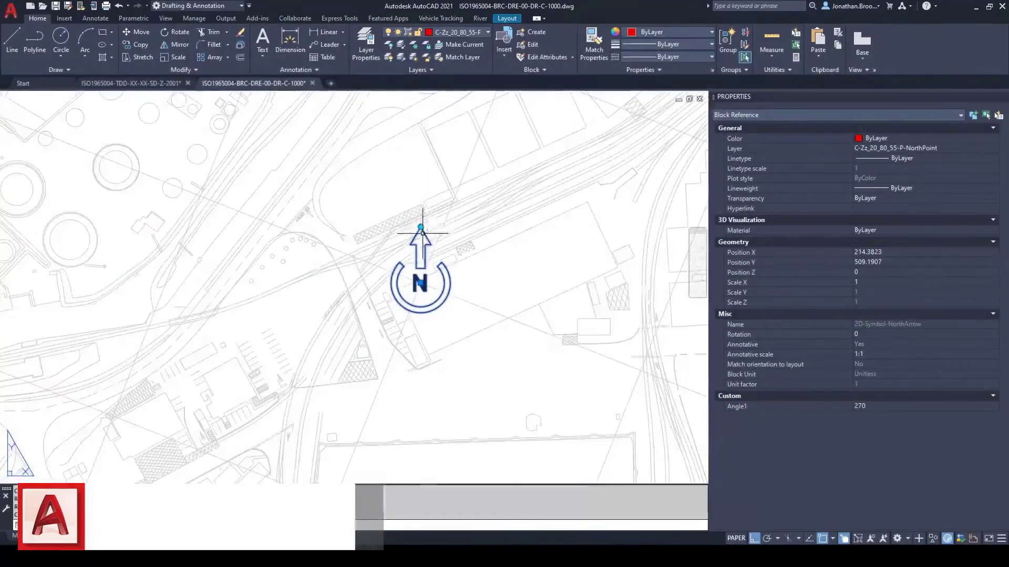
Step: Stretch the break mark's depth grip down 400, reaching Wipeout Depth 656
{"action": "middle_click_drag", "start_coordinate": [255, 211], "coordinate": [268, 215]}
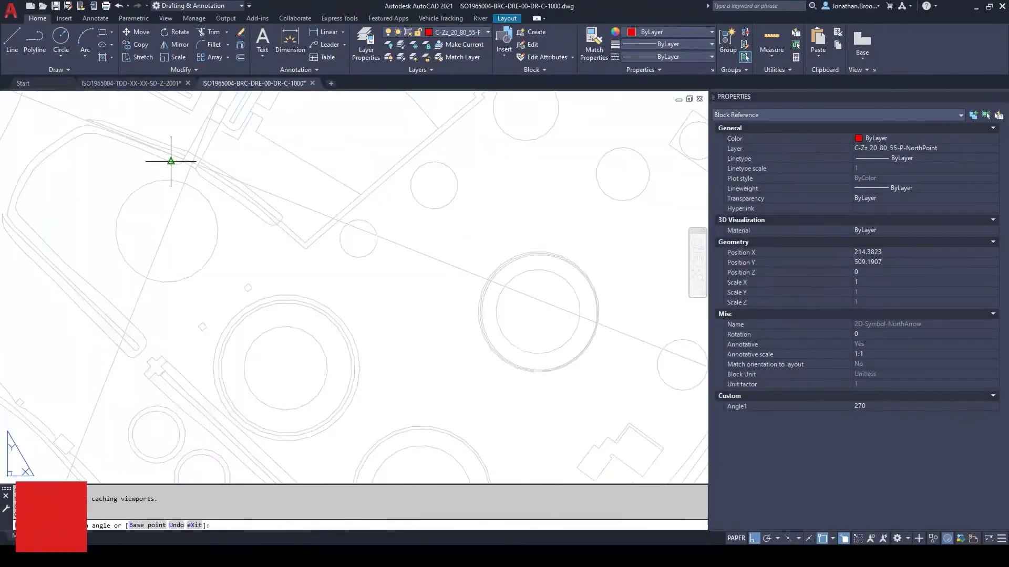
{"action": "scroll", "coordinate": [169, 158], "scroll_direction": "up", "scroll_amount": 5}
{"action": "scroll", "coordinate": [477, 267], "scroll_direction": "down", "scroll_amount": 5}
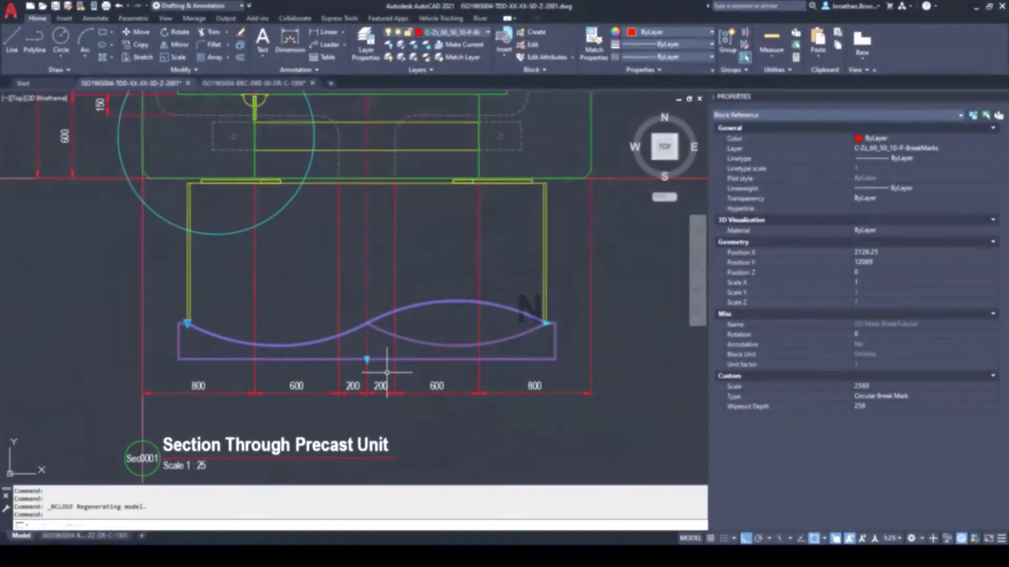
{"action": "left_click", "coordinate": [367, 359]}
{"action": "type", "text": "4"}
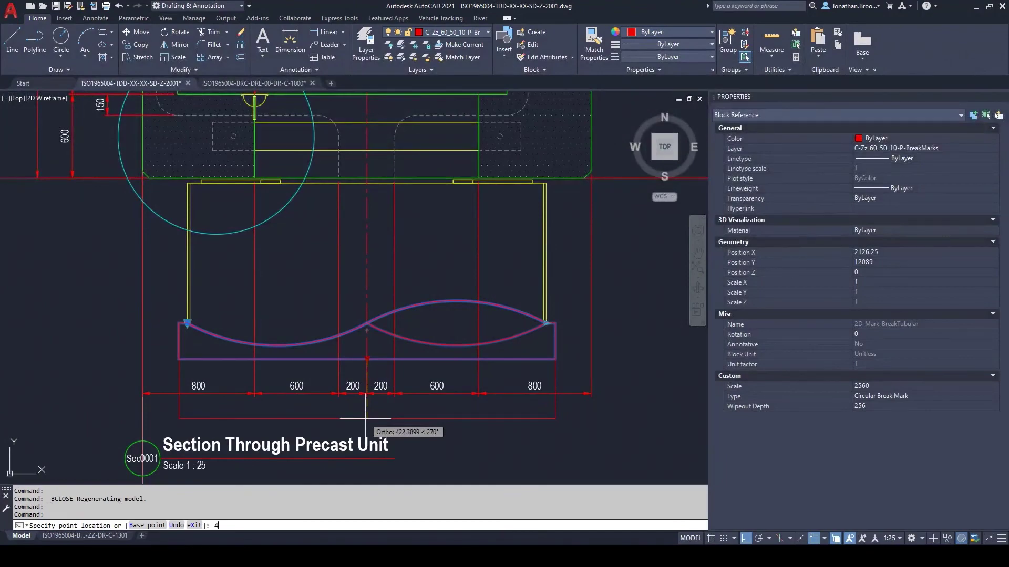
{"action": "type", "text": "00"}
{"action": "key", "text": "Return"}
{"action": "left_click", "coordinate": [366, 415]}
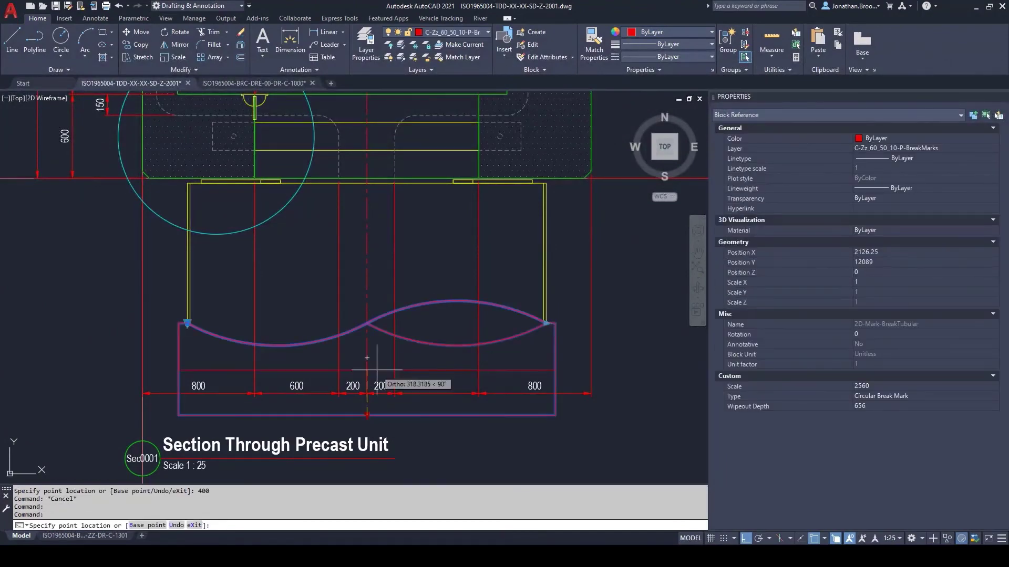